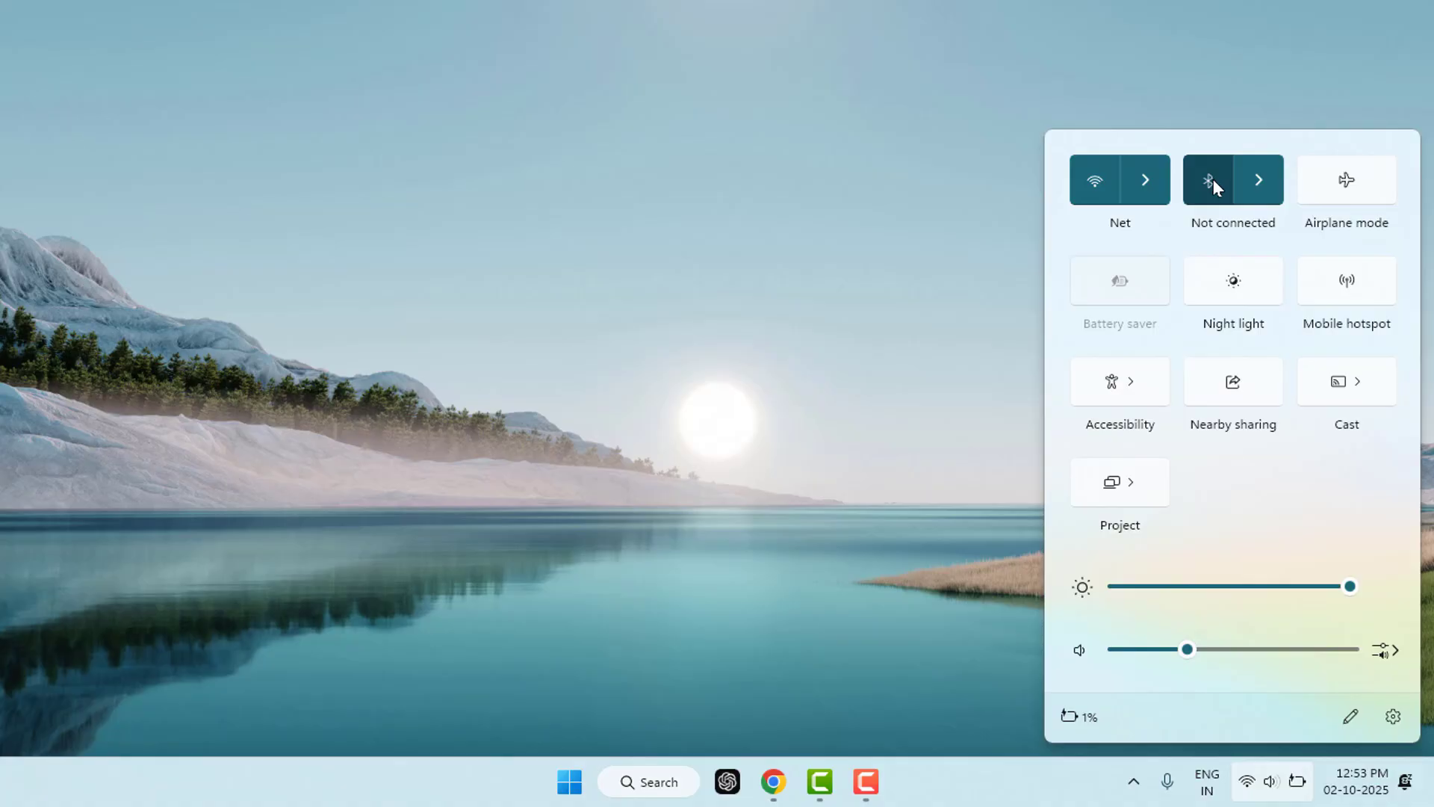
# Run the Bluetooth troubleshooter from the system's other troubleshooters, and close Settings.
pyautogui.click(657, 284)
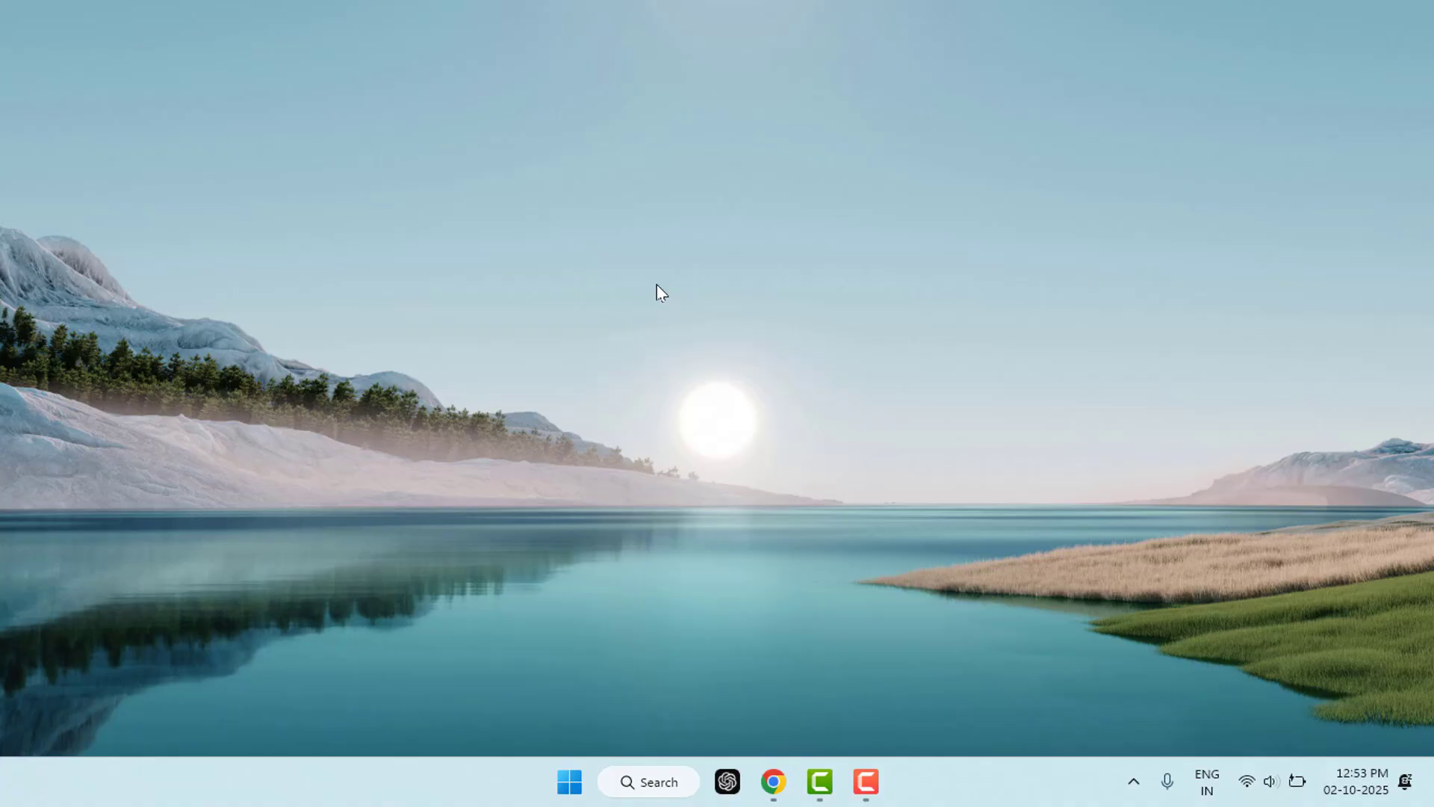
pyautogui.press('super+i')
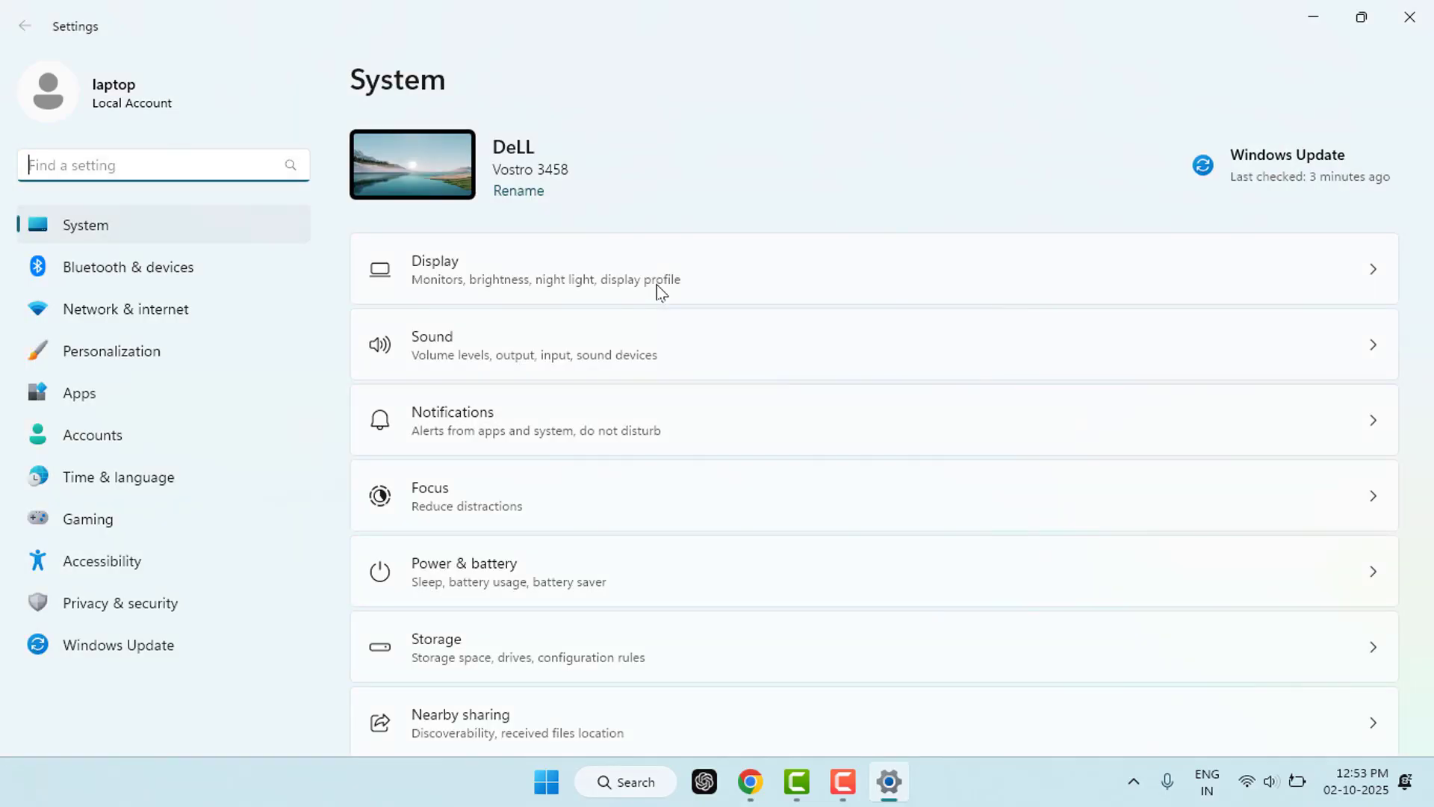
pyautogui.scroll(-4, 746, 493)
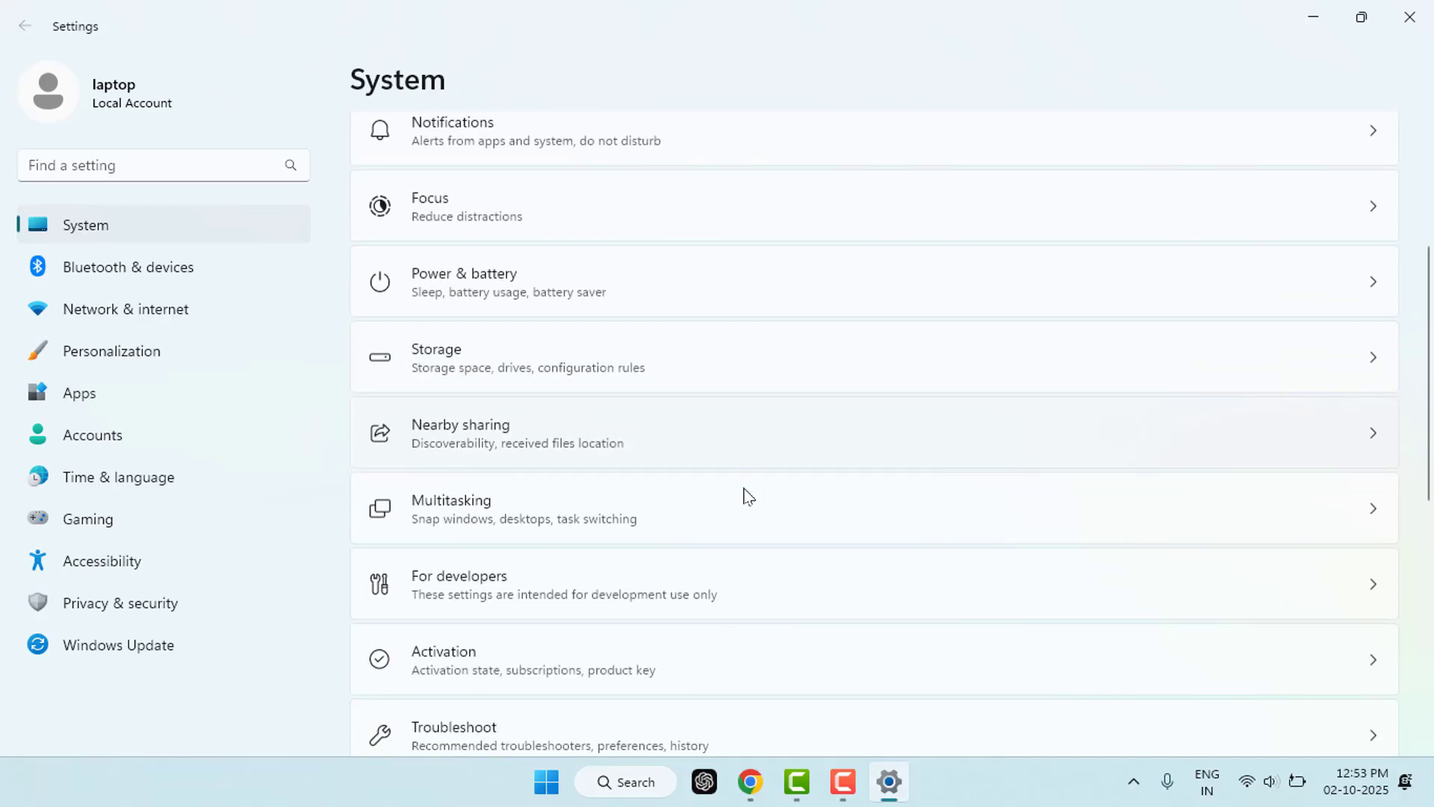
pyautogui.scroll(-3, 747, 495)
pyautogui.click(577, 551)
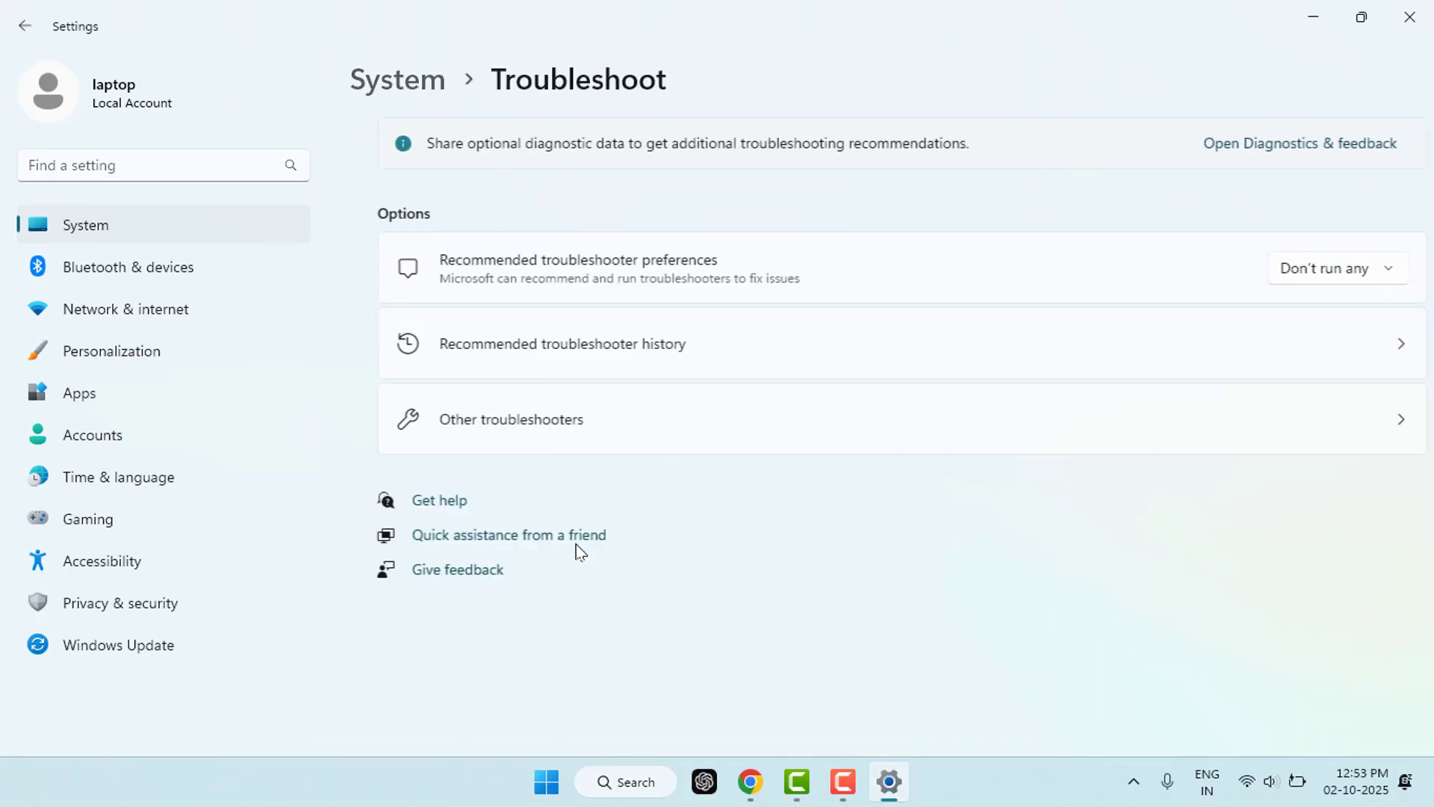
pyautogui.click(545, 441)
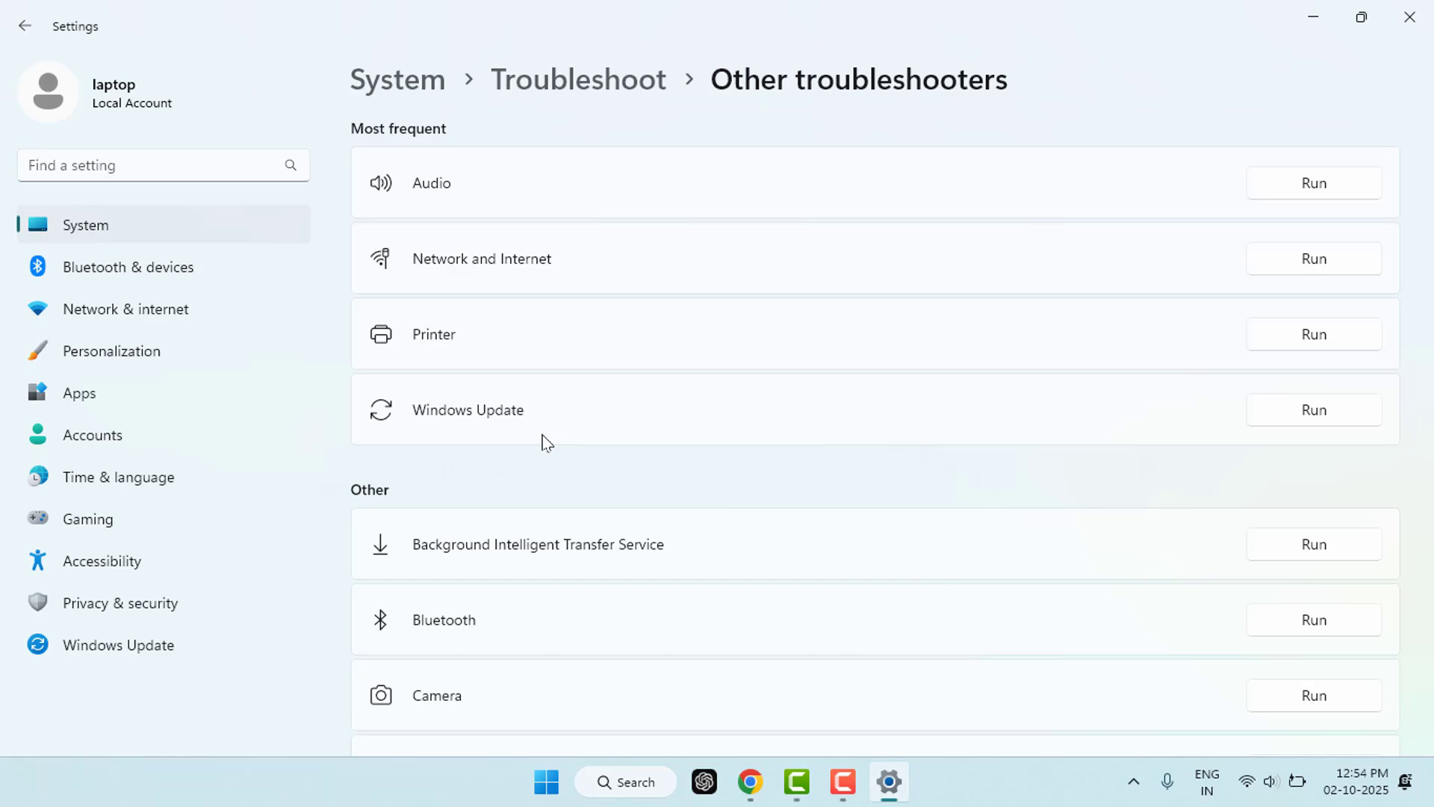
pyautogui.click(1316, 620)
pyautogui.click(1409, 16)
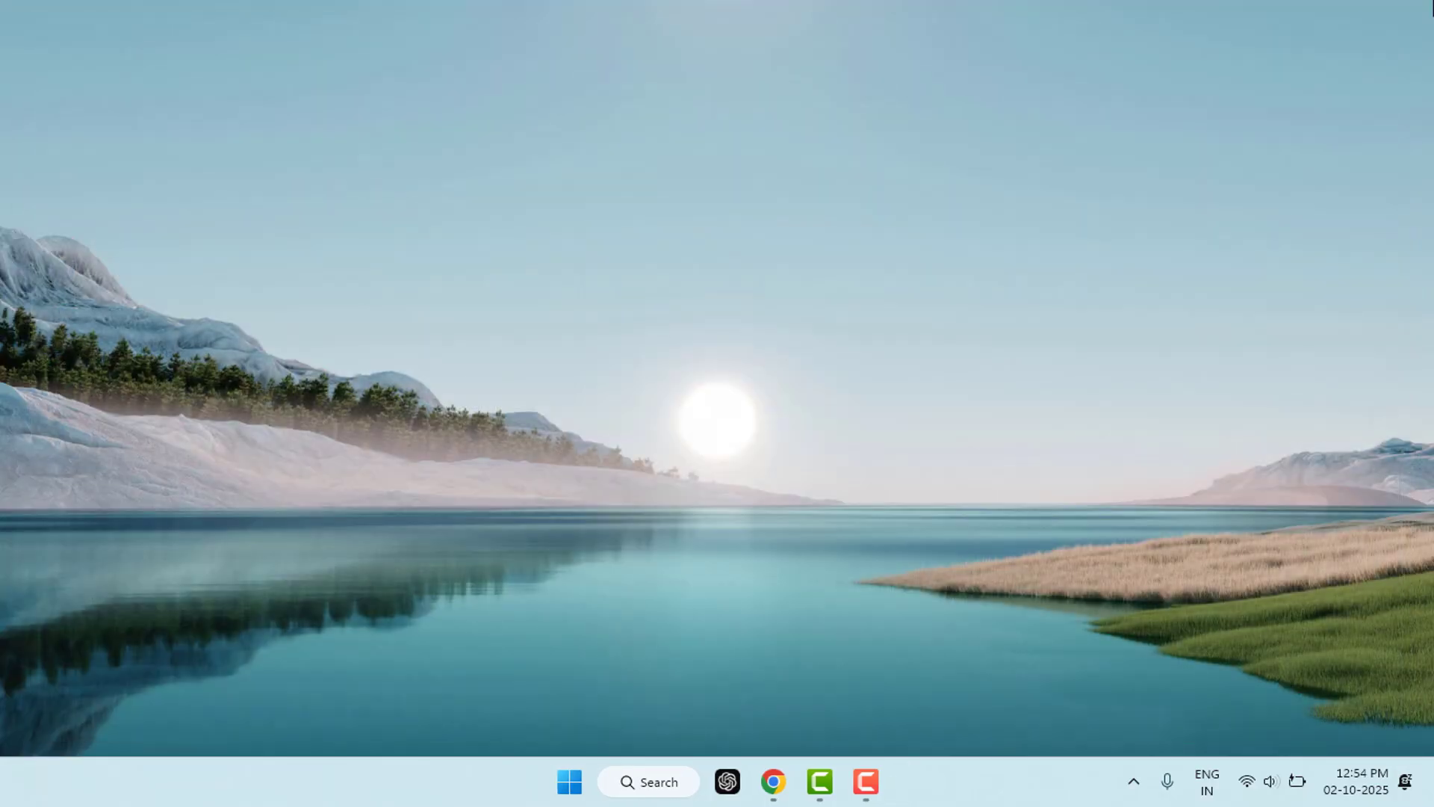
# Search for "device", open Device Manager and expand the Bluetooth category.
pyautogui.press('super')
pyautogui.write('d')
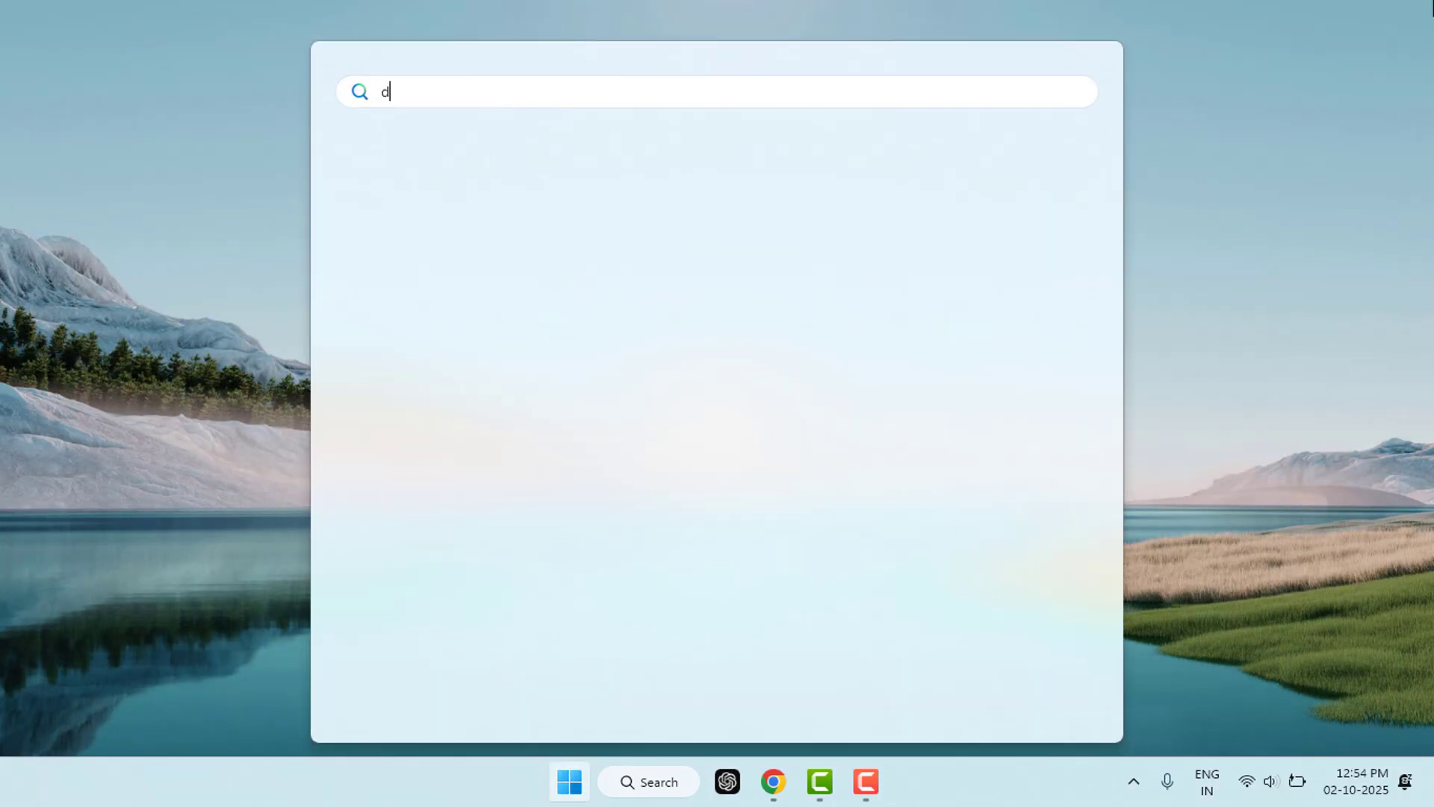
pyautogui.write('evice')
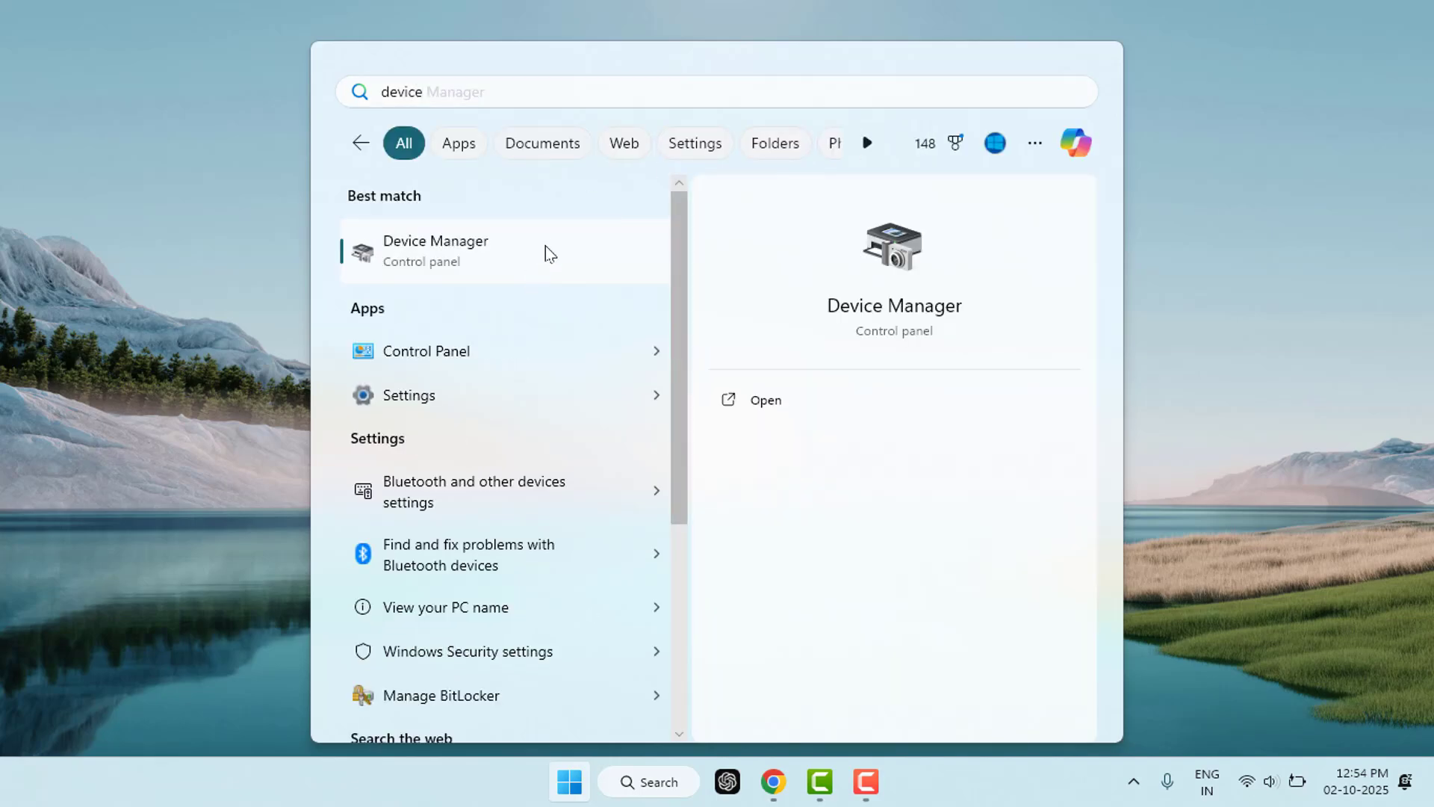
pyautogui.click(545, 254)
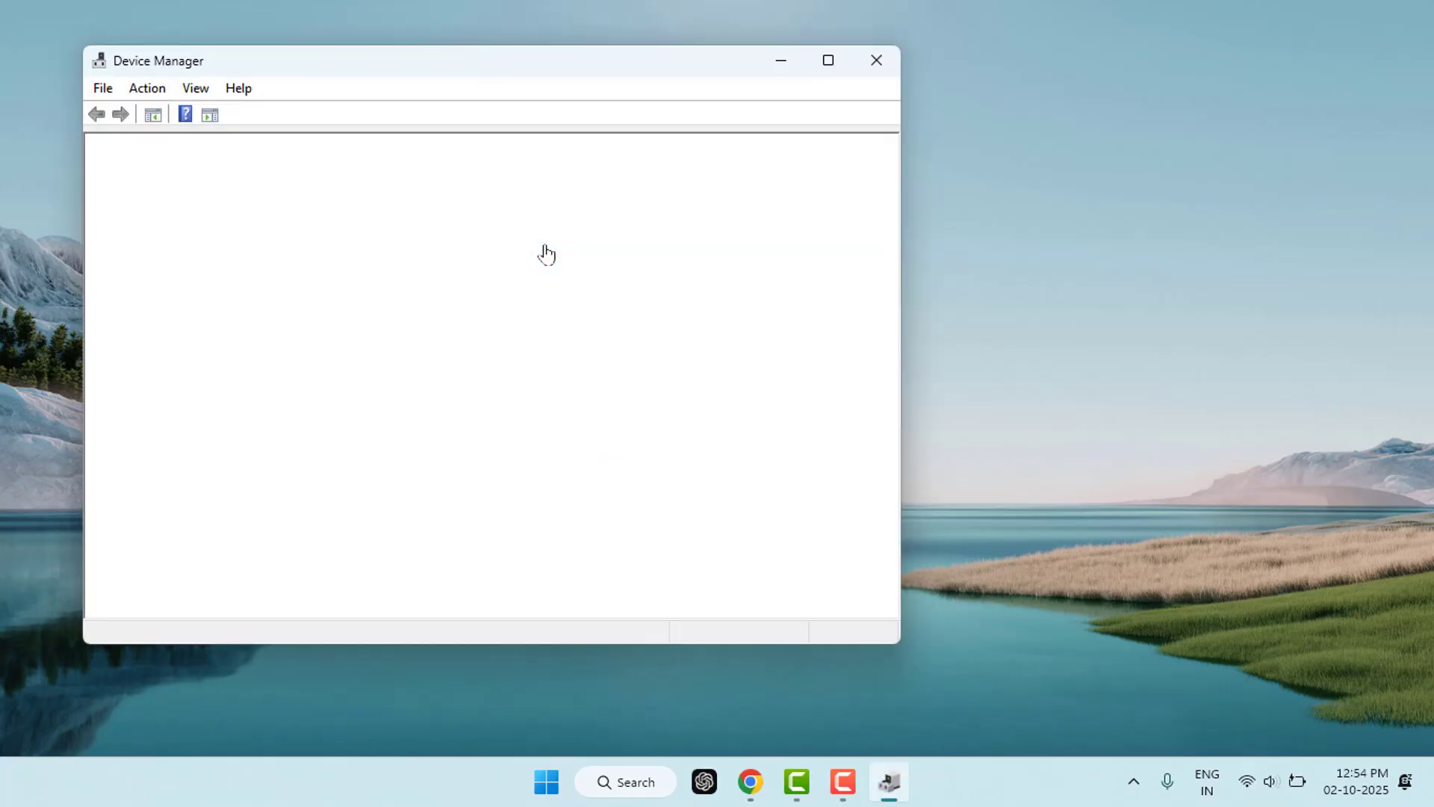
pyautogui.click(33, 147)
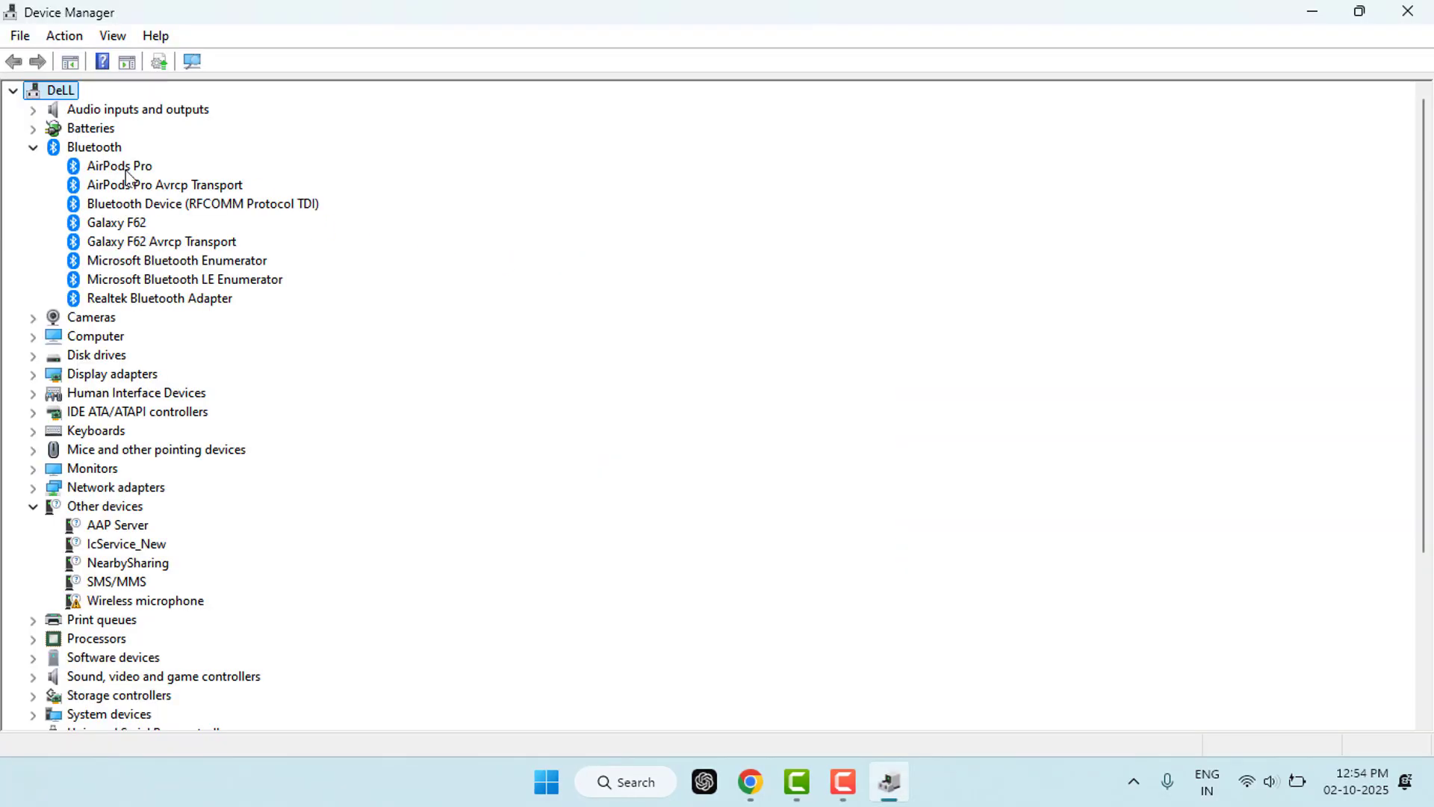
# View the driver options for Bluetooth Device (RFCOMM Protocol TDI), dismiss them and close Device Manager.
pyautogui.rightClick(184, 216)
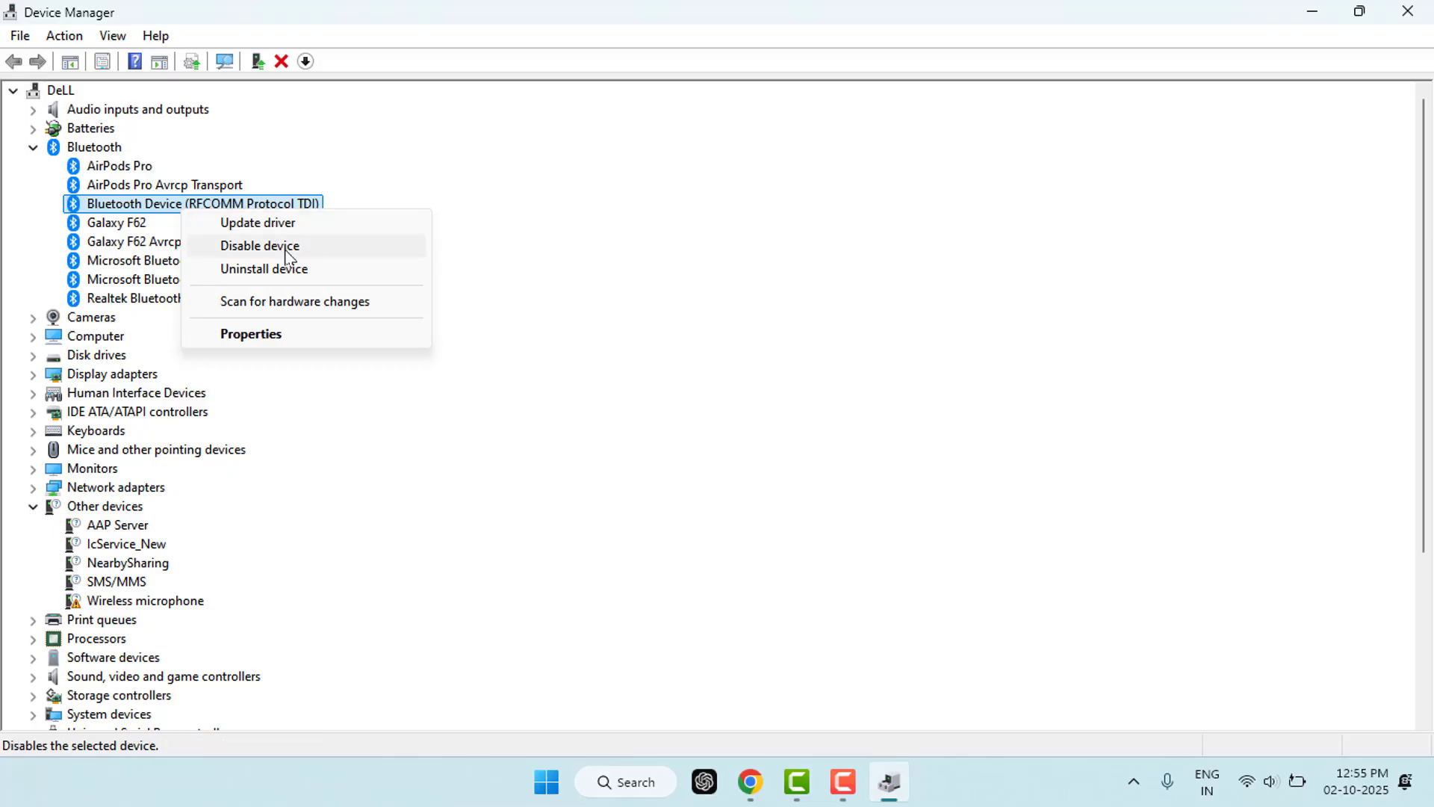
pyautogui.click(779, 256)
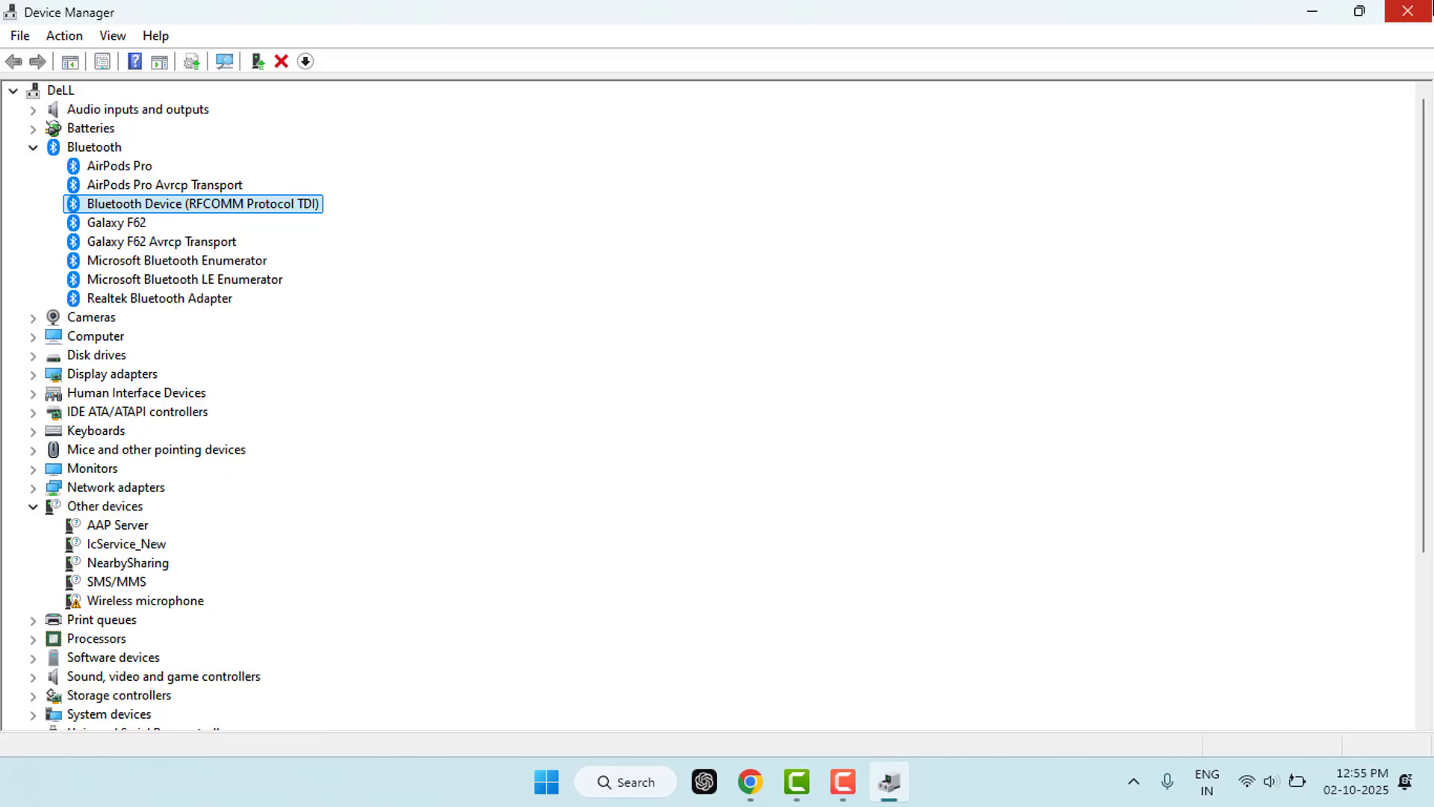
pyautogui.click(1408, 11)
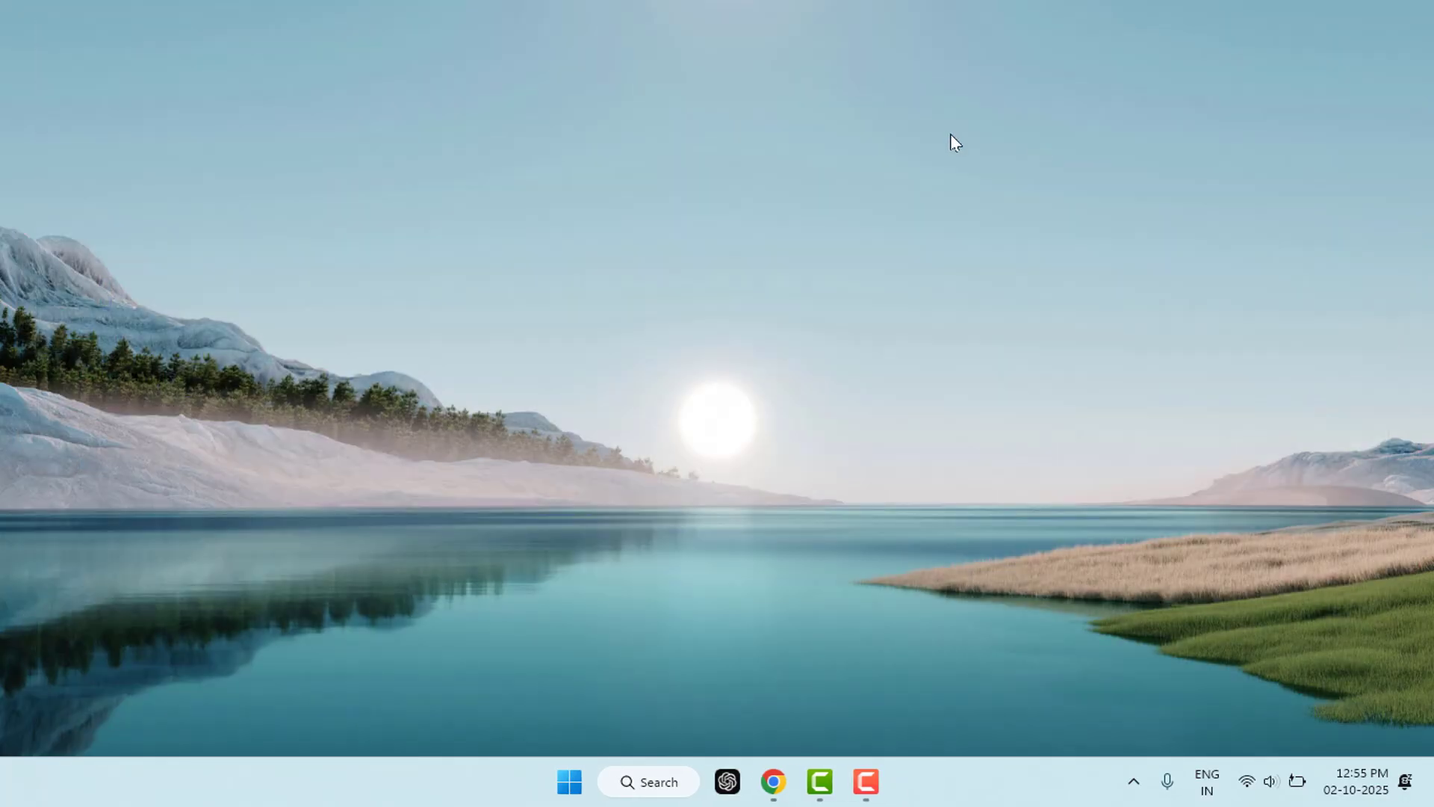
# Open Settings, check for updates in Windows Update, and close Settings.
pyautogui.press('super+i')
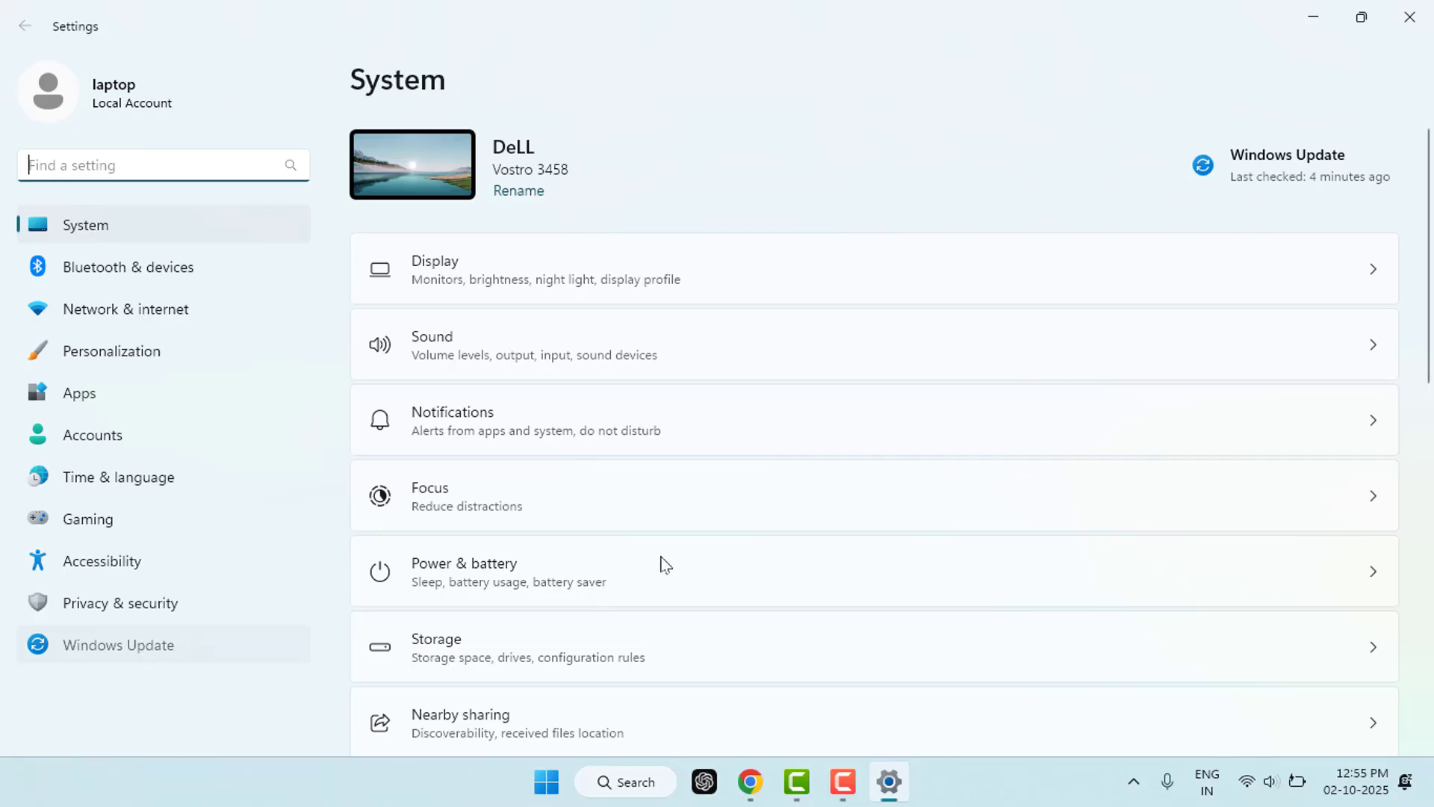
pyautogui.click(1233, 166)
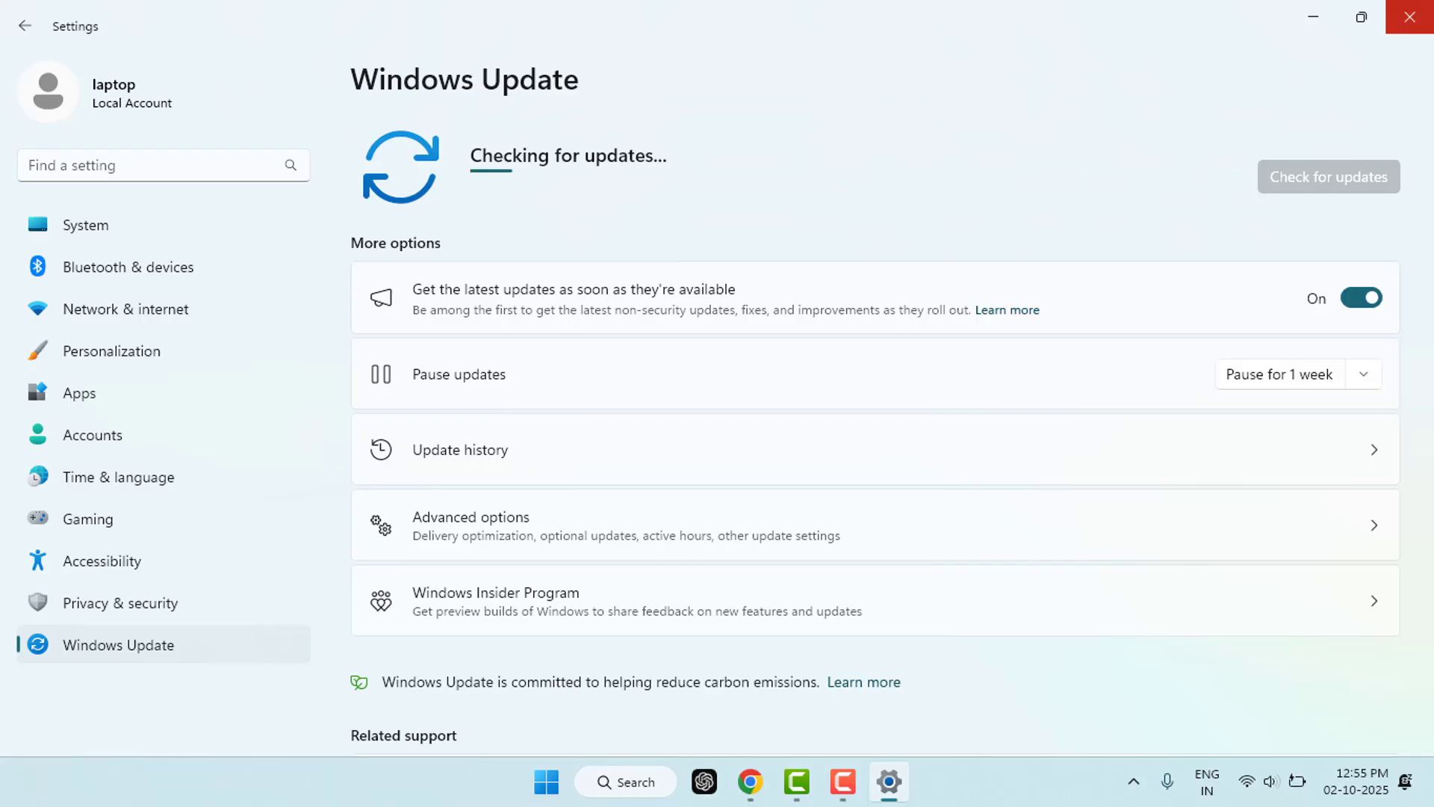
pyautogui.click(1409, 17)
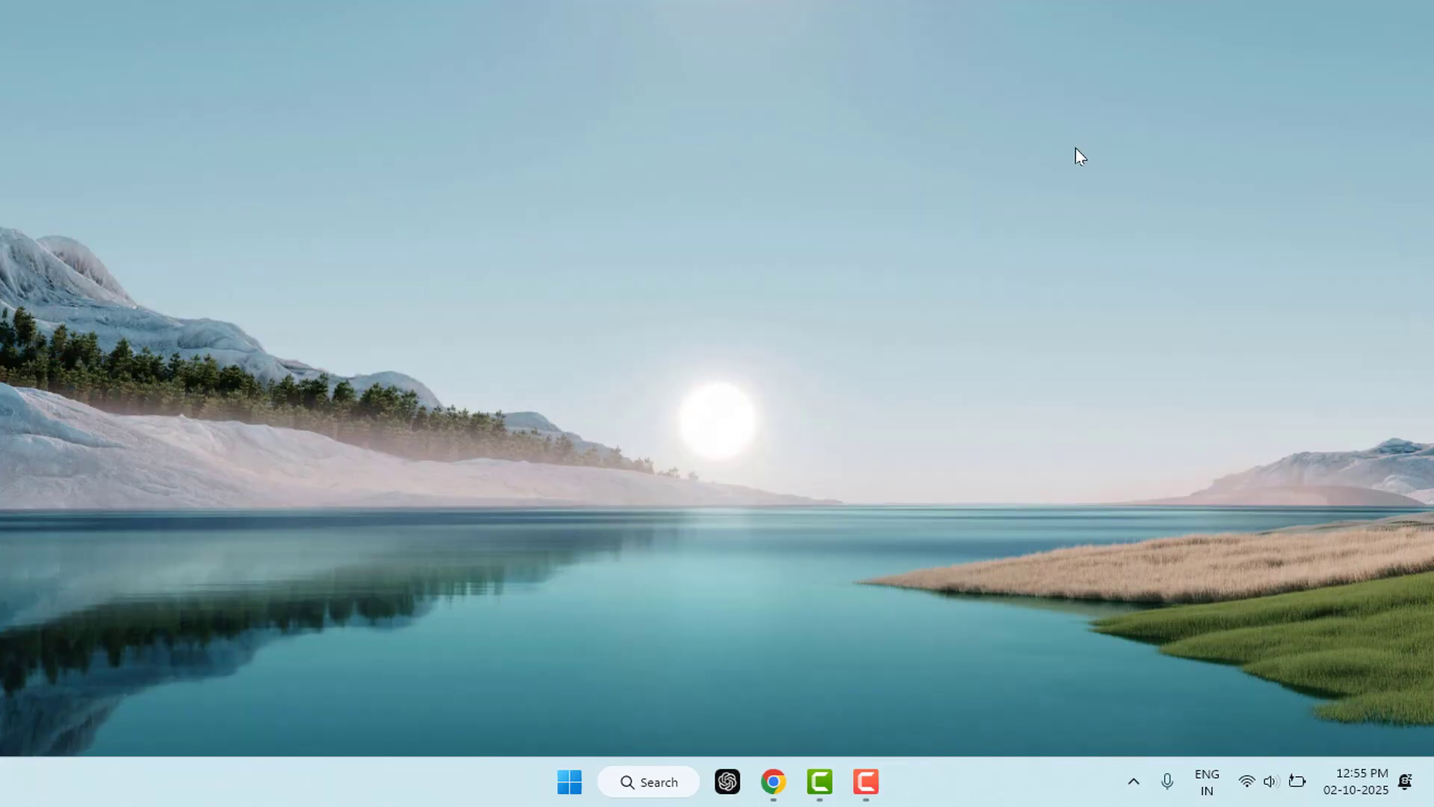
# Open the Services console by running services.msc.
pyautogui.press('super+r')
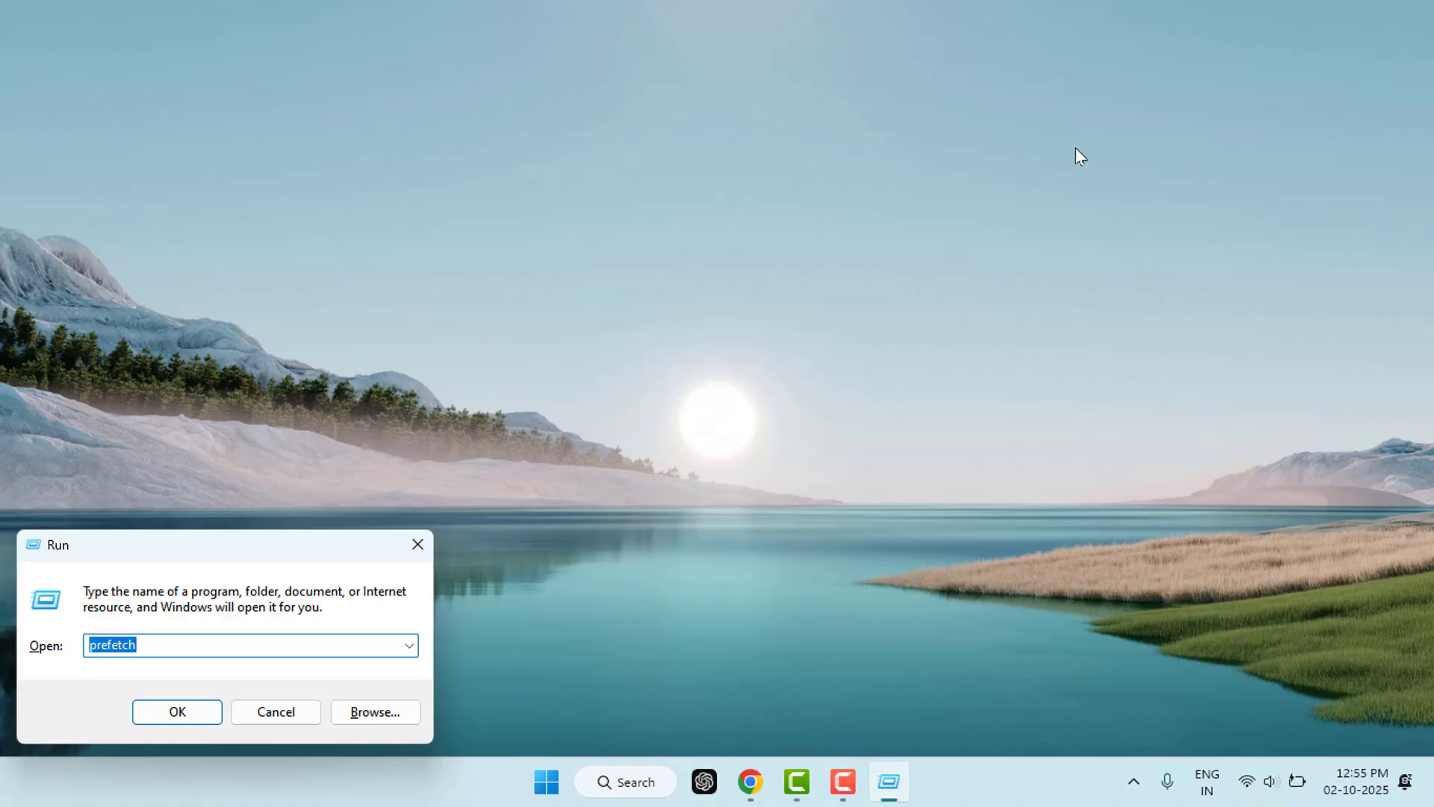
pyautogui.write('ser')
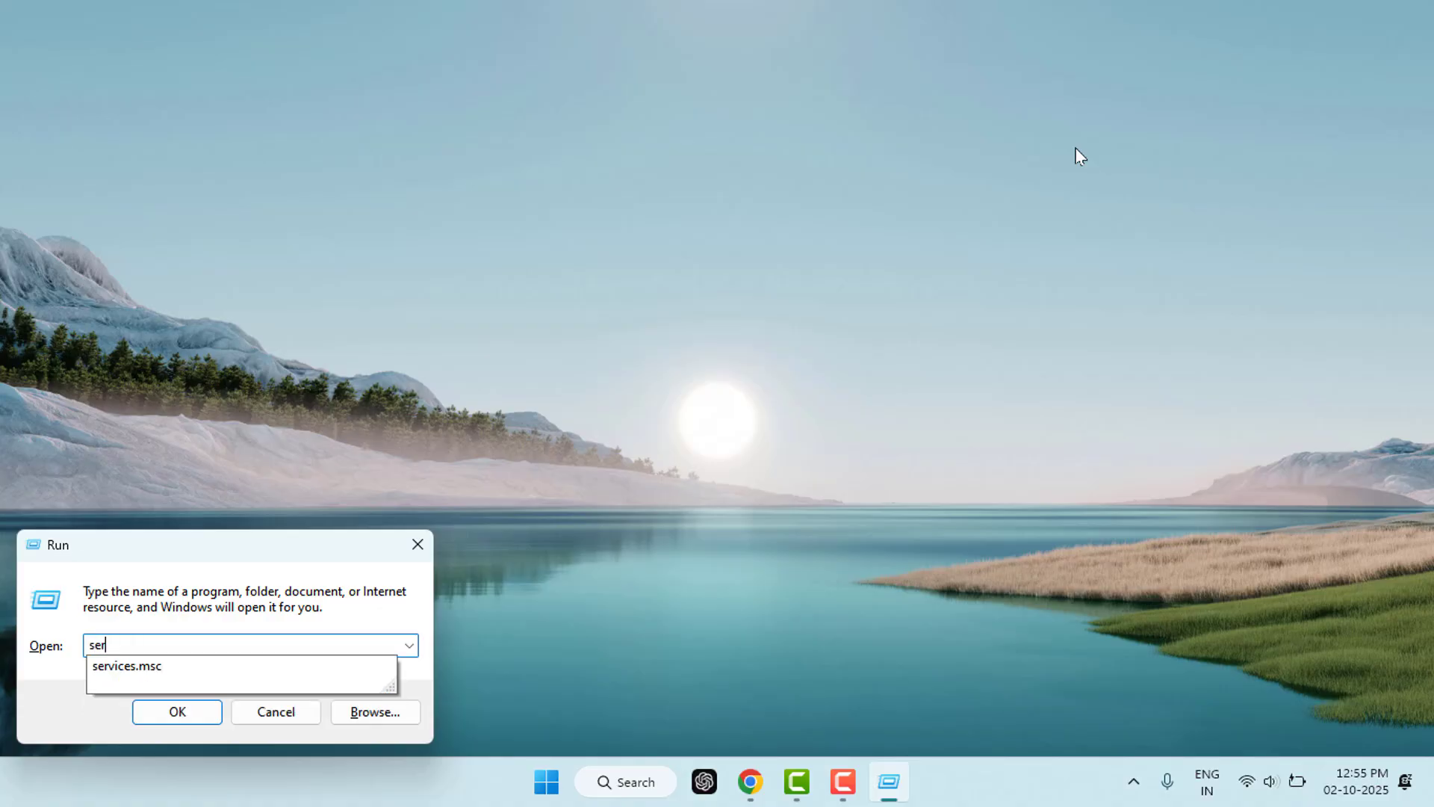
pyautogui.press('Down')
pyautogui.press('Return')
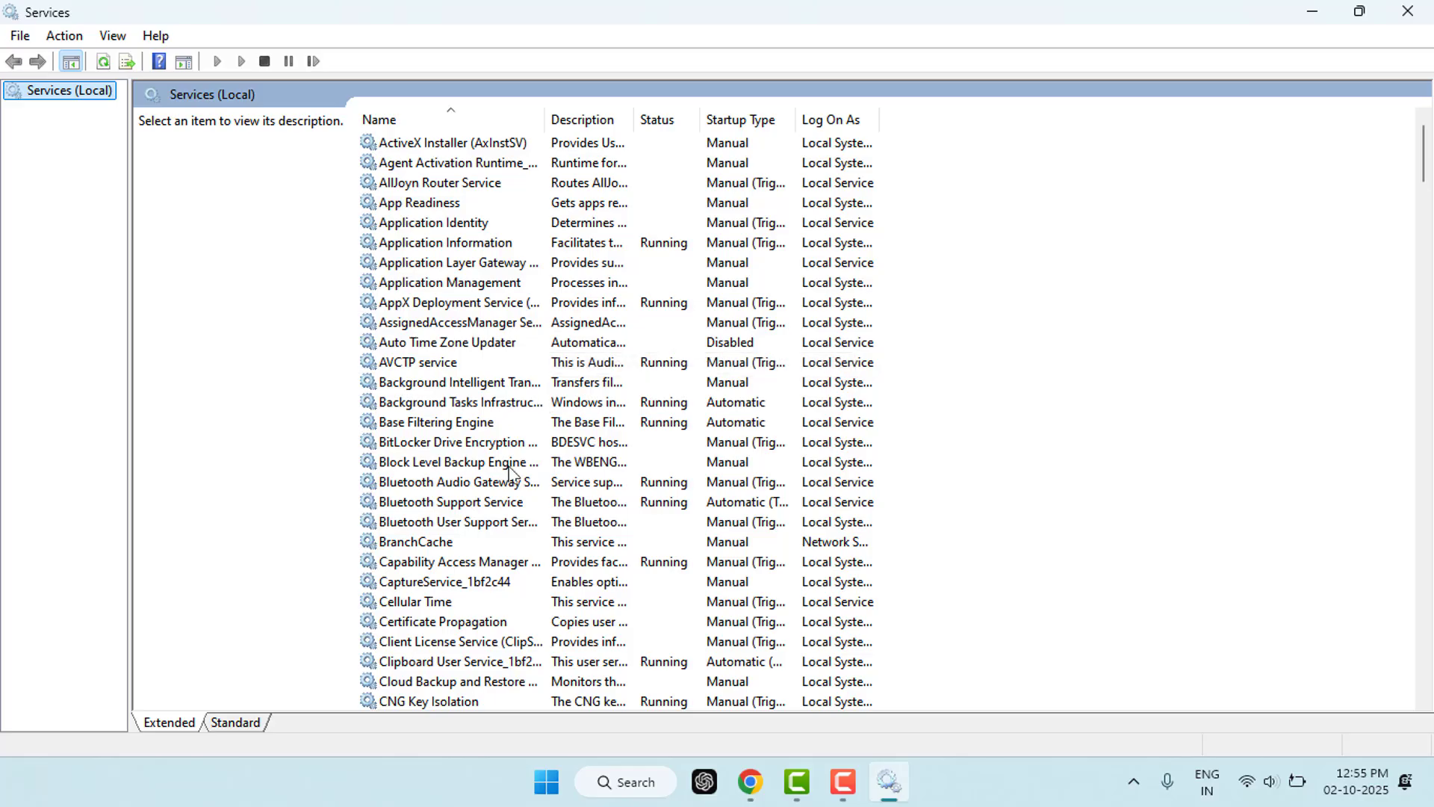
# Find the Bluetooth Support Service in the services list and open its properties.
pyautogui.click(496, 402)
pyautogui.press('Down')
pyautogui.press('Down')
pyautogui.press('Down')
pyautogui.press('Down')
pyautogui.press('Down')
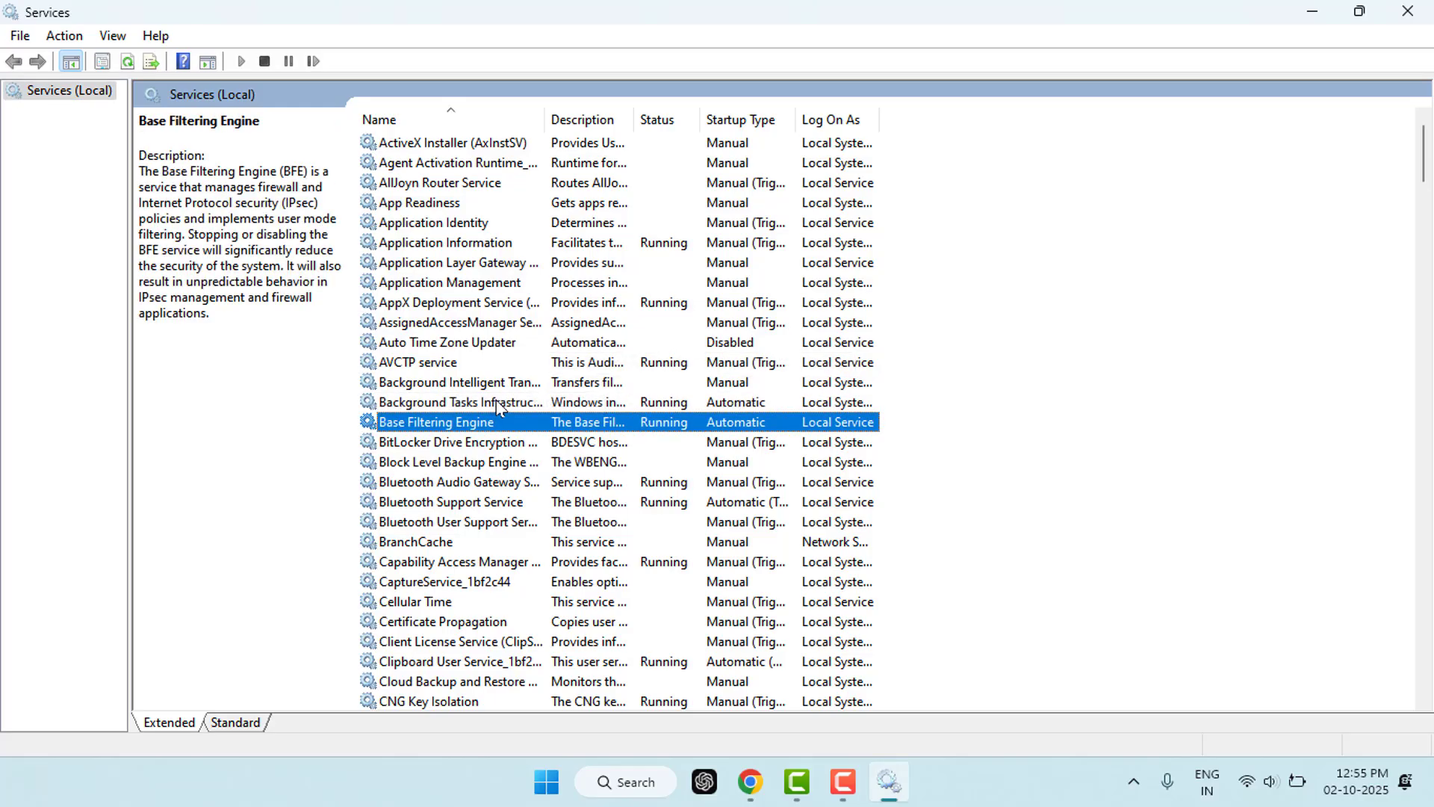
pyautogui.rightClick(480, 500)
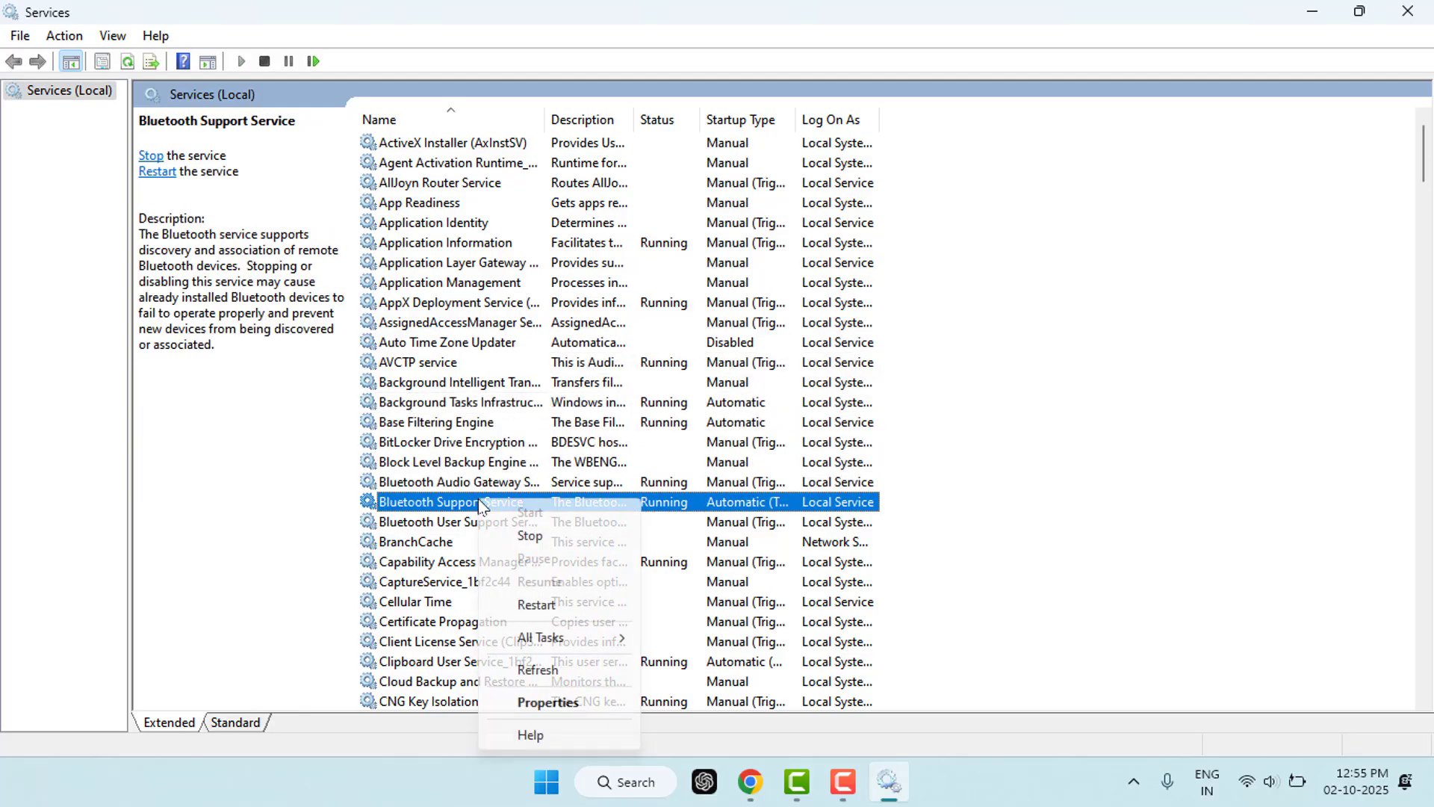
pyautogui.click(546, 703)
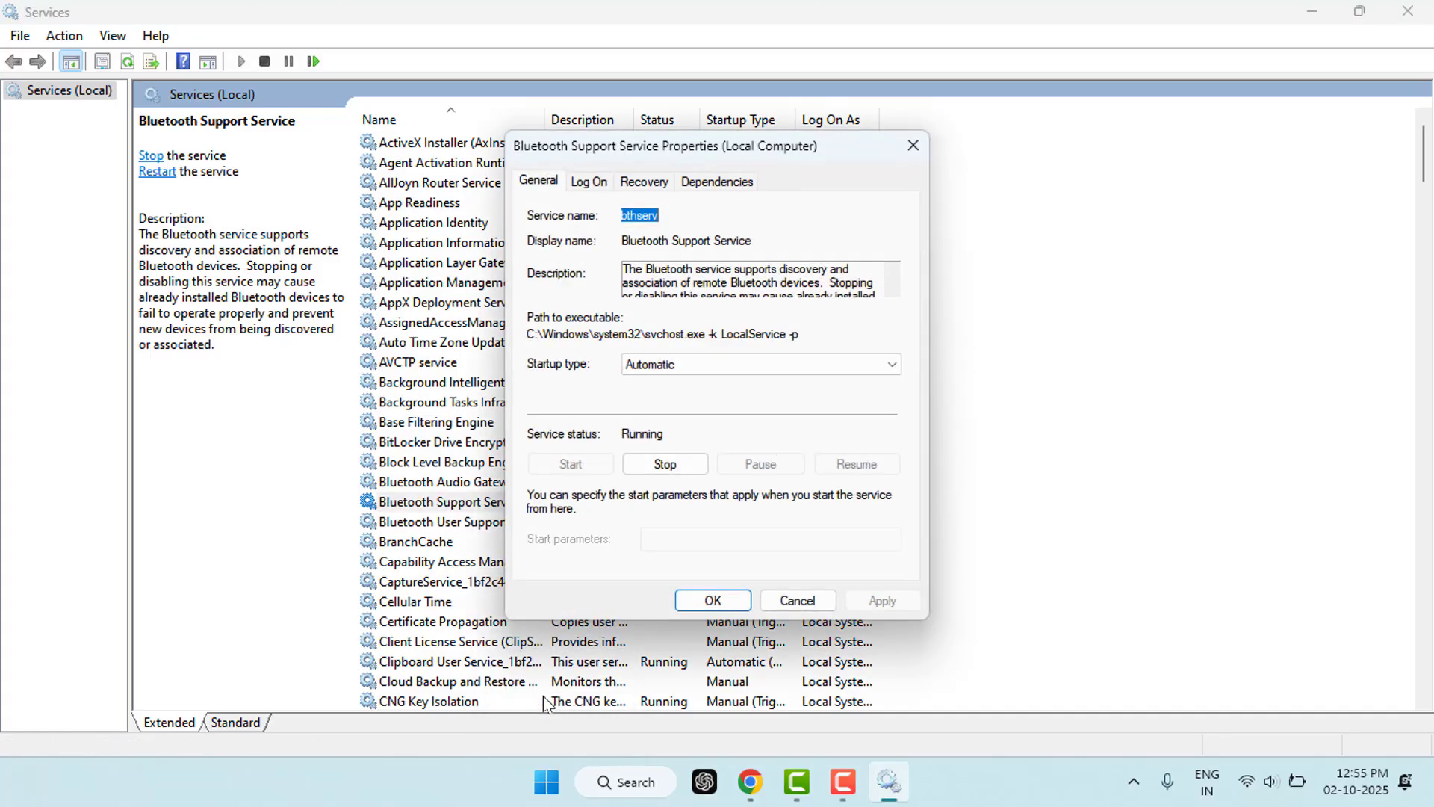
# Choose Automatic as the Bluetooth Support Service's startup type, and close its properties and the Services console without applying.
pyautogui.click(649, 369)
pyautogui.click(650, 396)
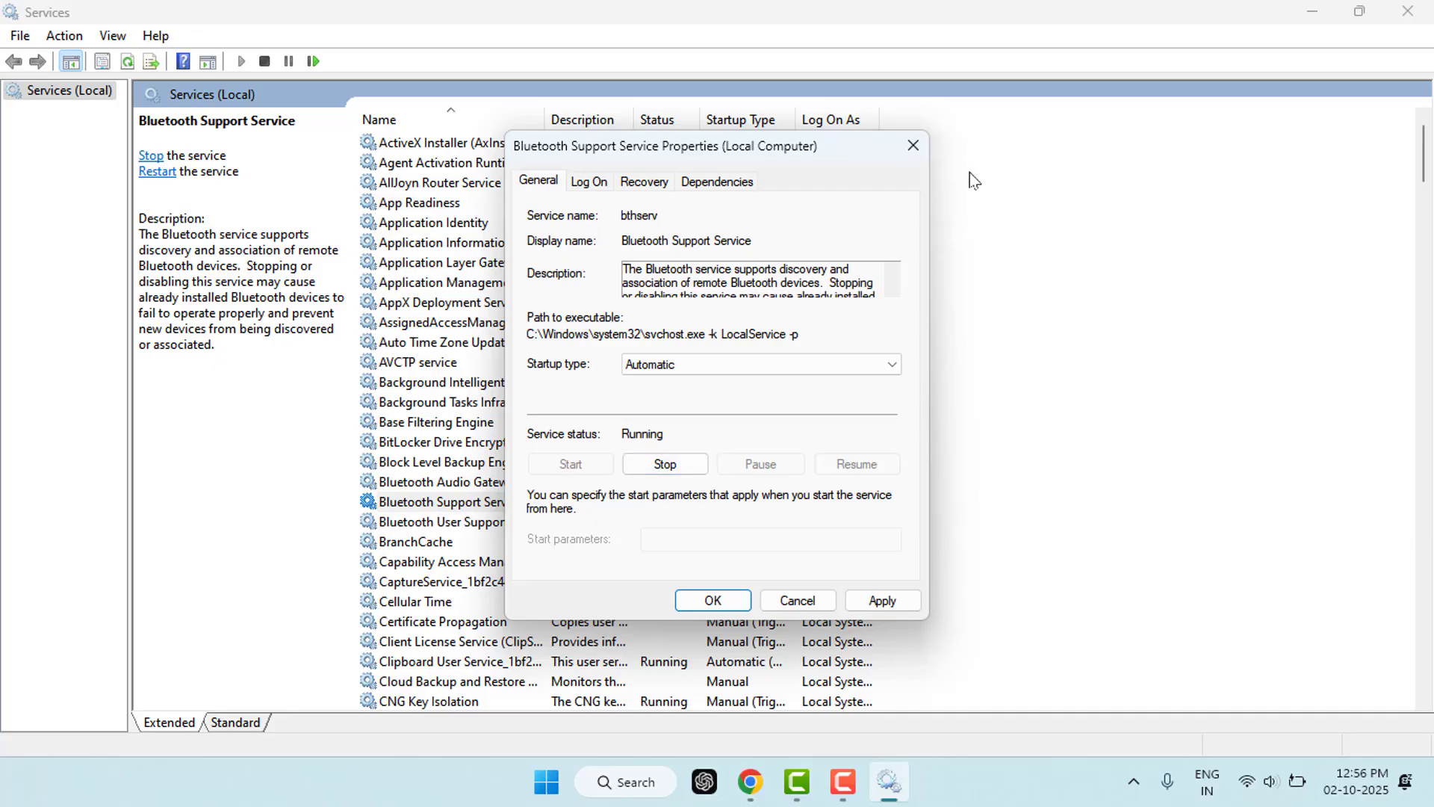
pyautogui.click(913, 145)
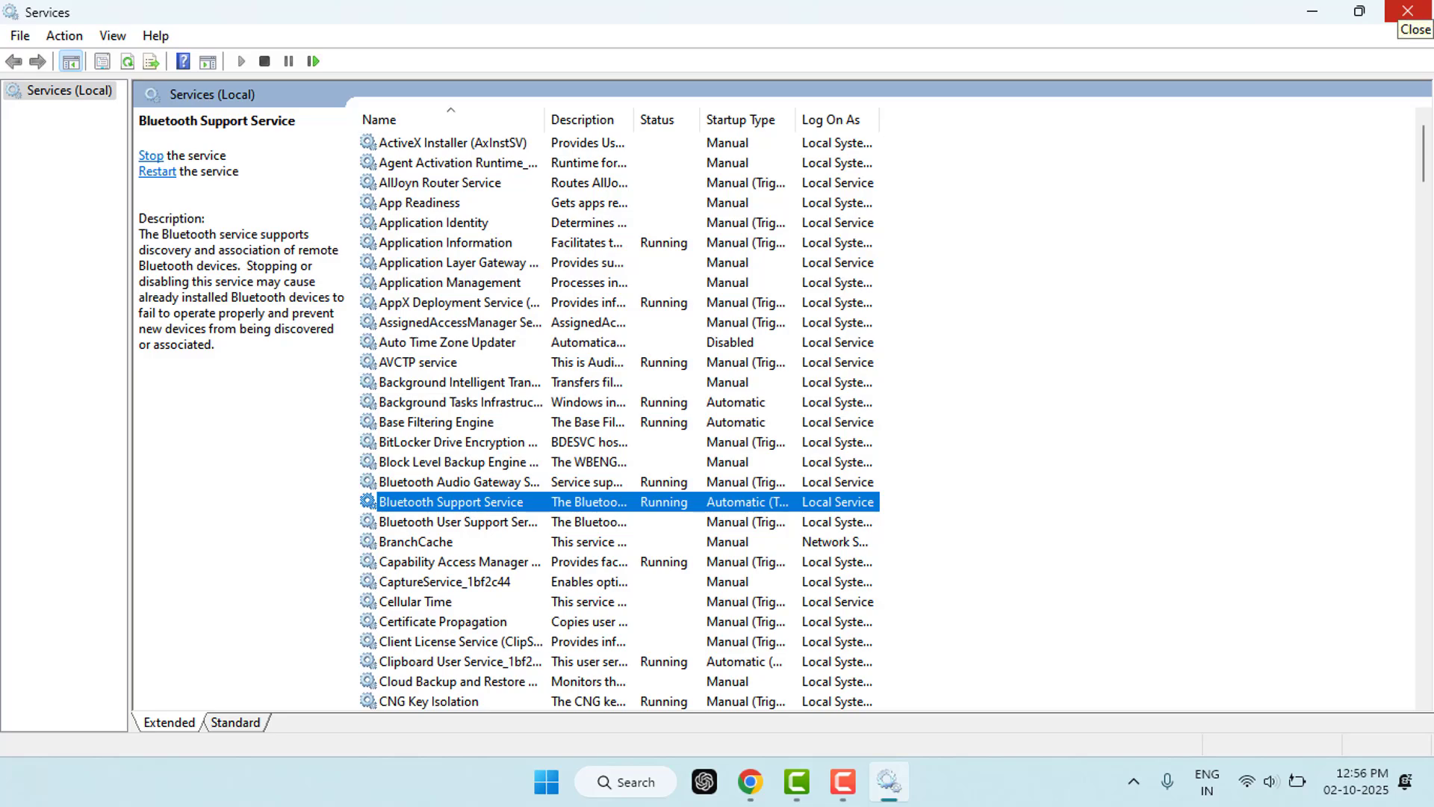
pyautogui.click(1407, 10)
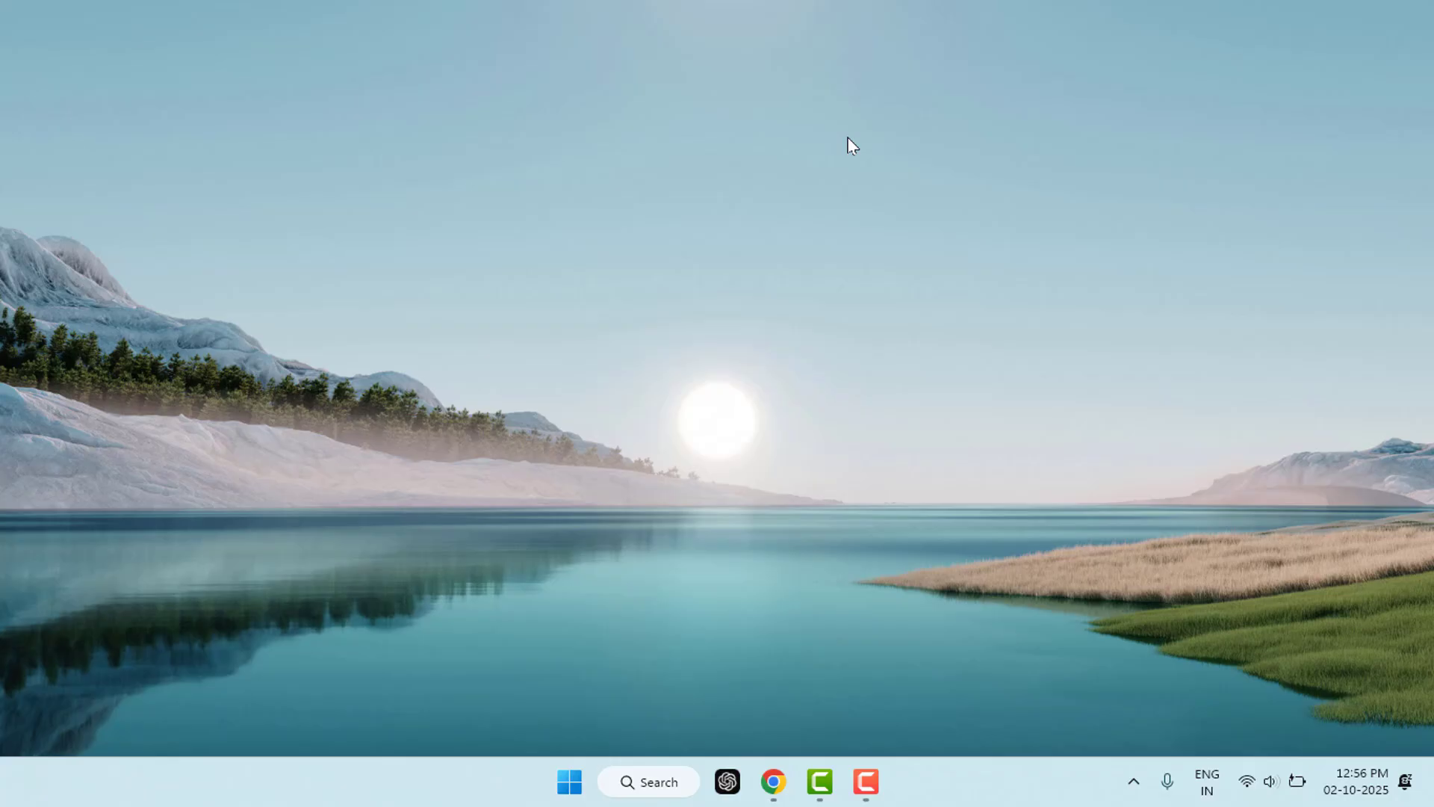
# Open the Bluetooth & devices settings and view the available options for the AirPods Pro and Galaxy F62.
pyautogui.press('super+i')
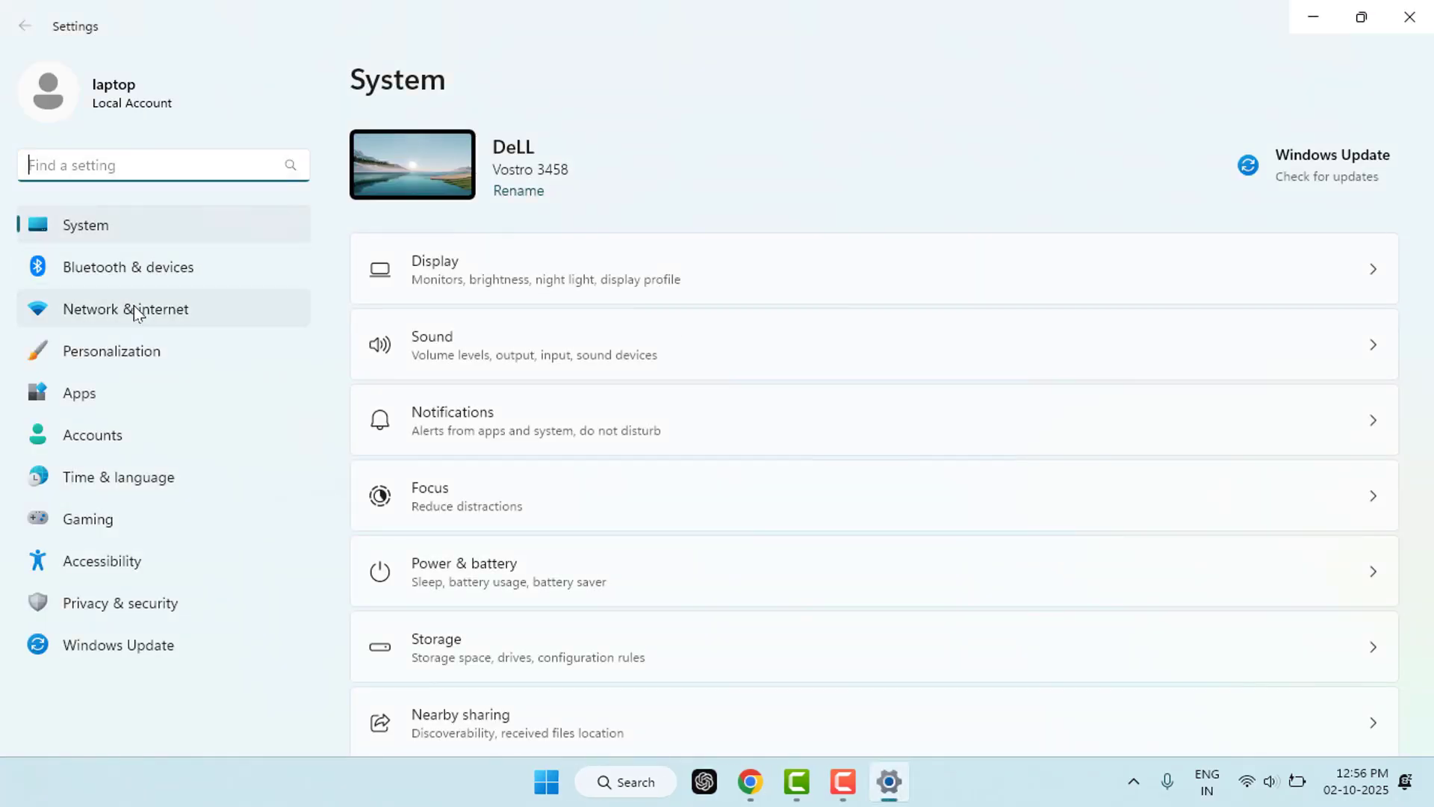
pyautogui.click(159, 278)
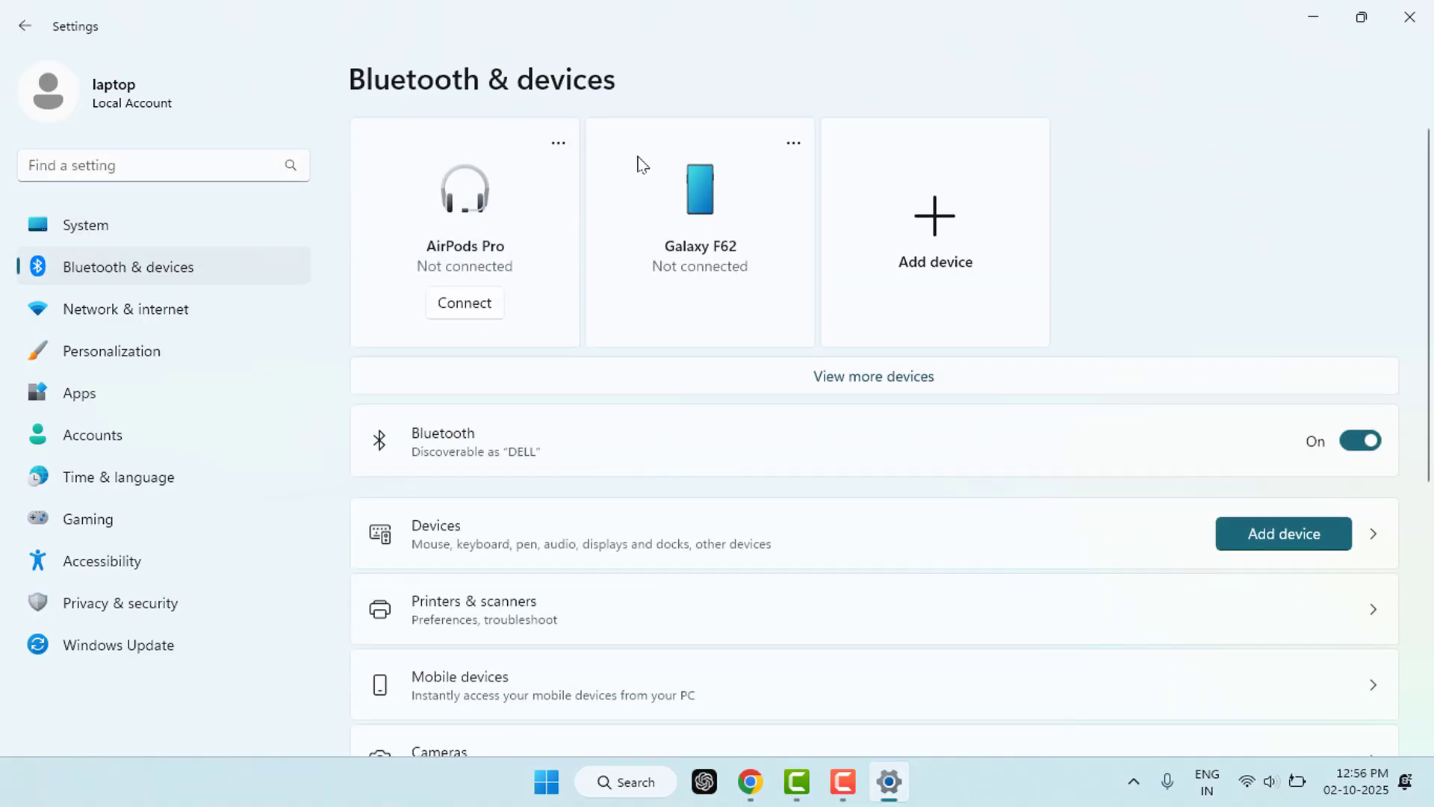
pyautogui.click(558, 145)
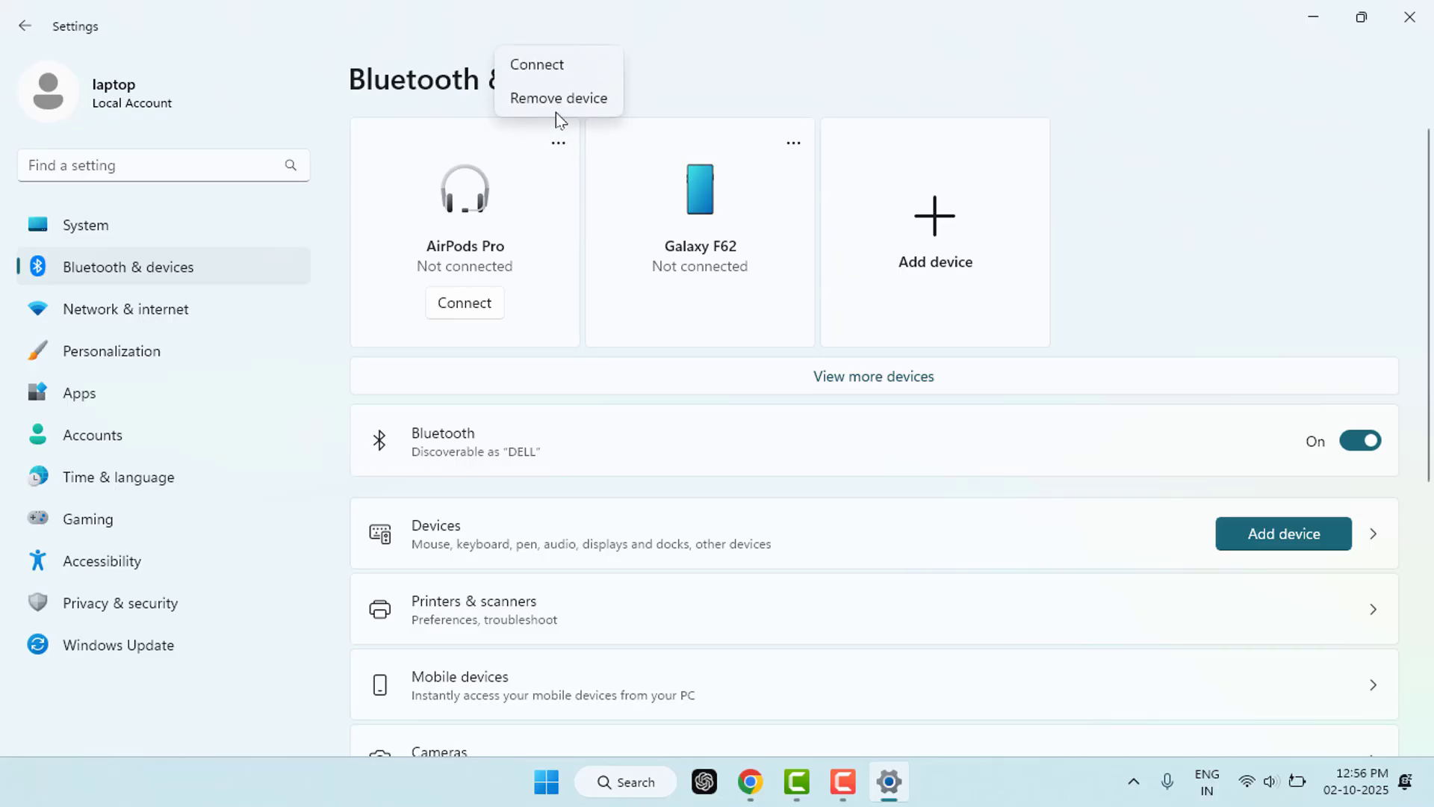
pyautogui.click(803, 145)
pyautogui.click(803, 145)
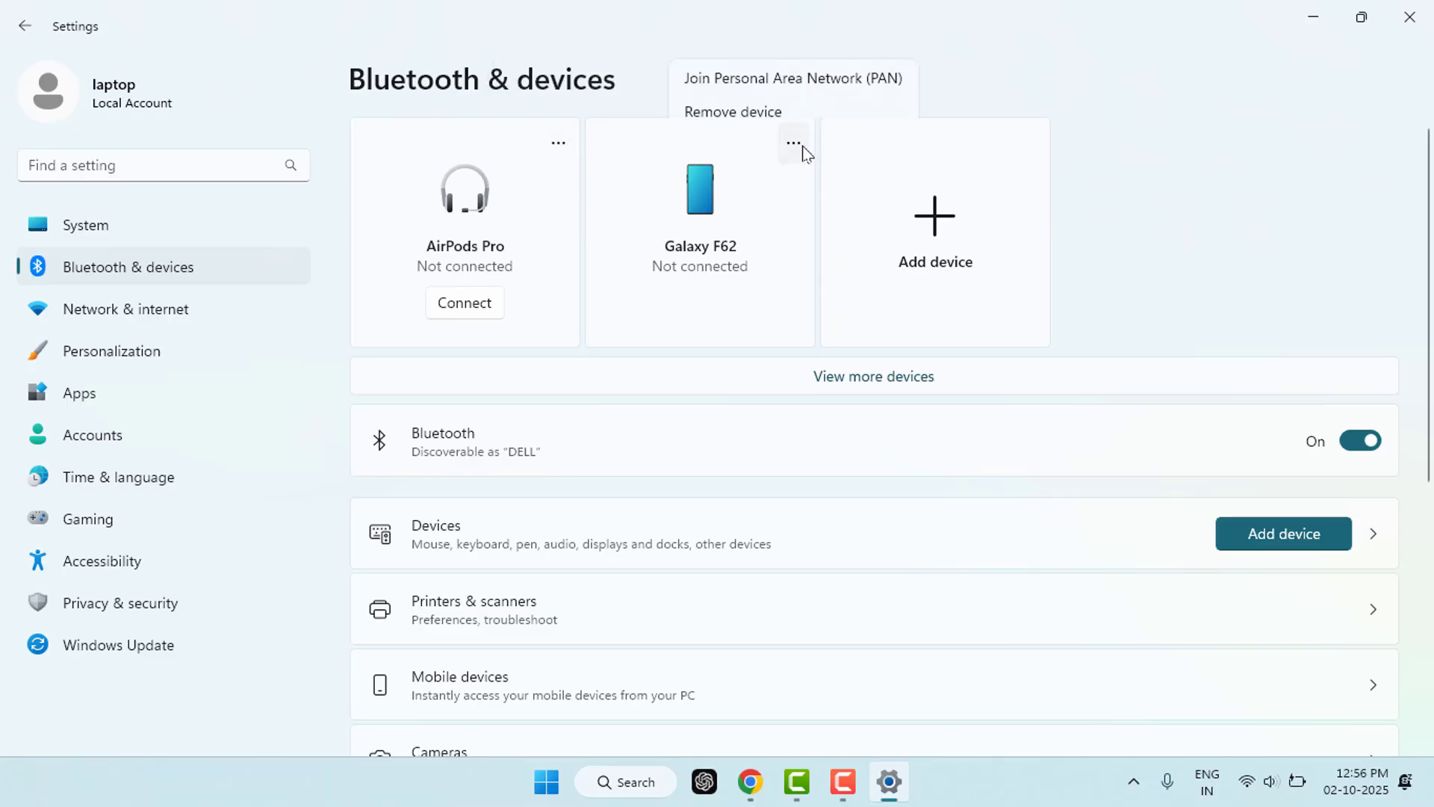
pyautogui.click(712, 151)
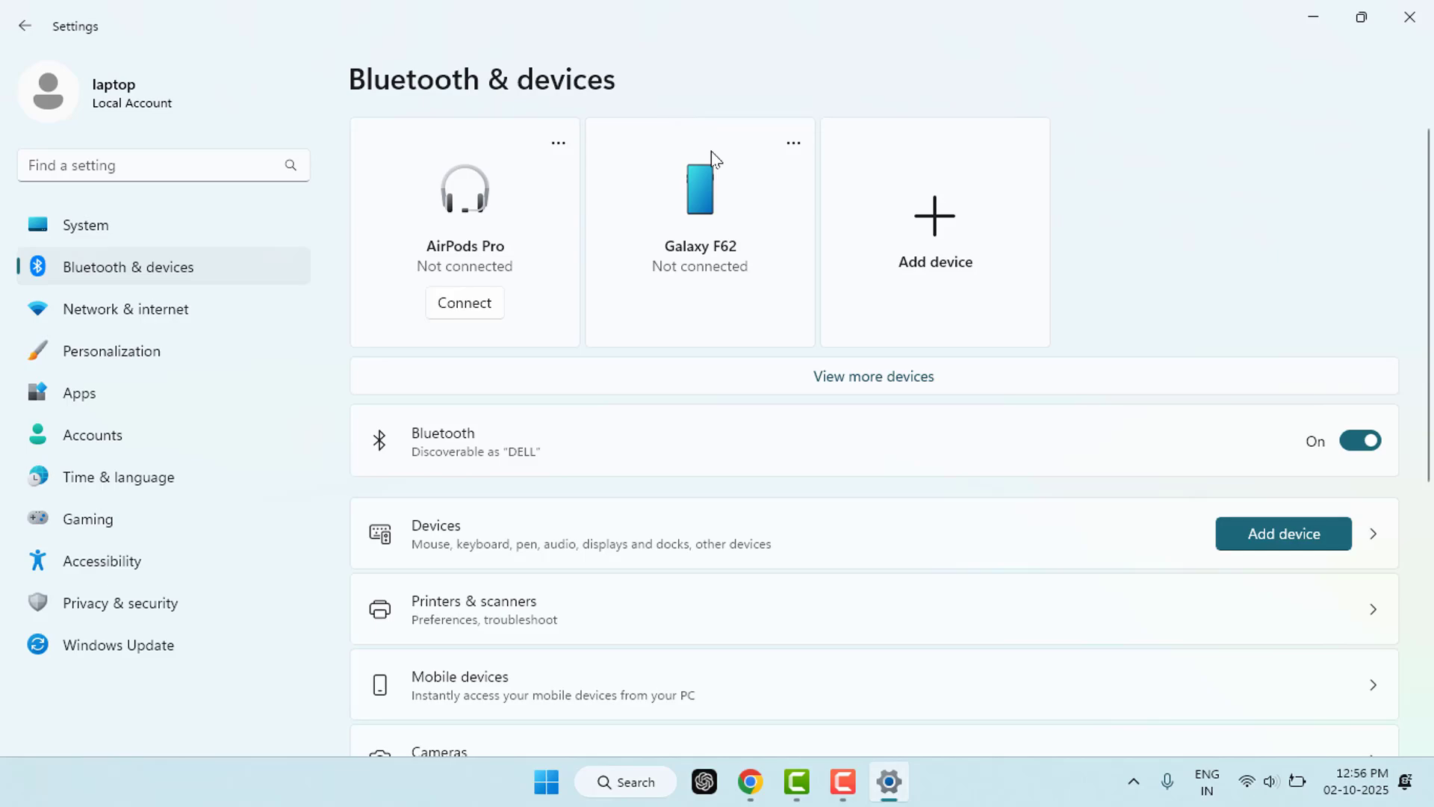